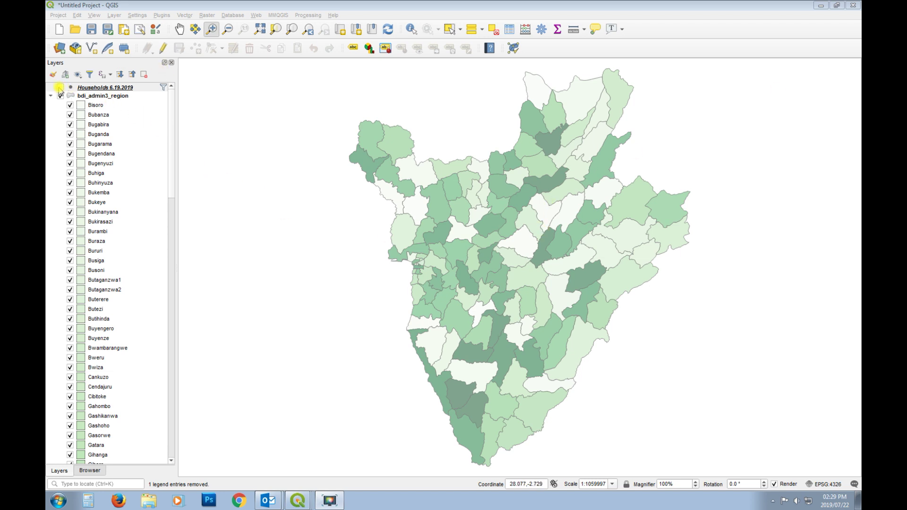
Turn on the Households 6.19.2019 layer and zoom into the southern cluster of household points.
{"action": "left_click", "coordinate": [60, 88]}
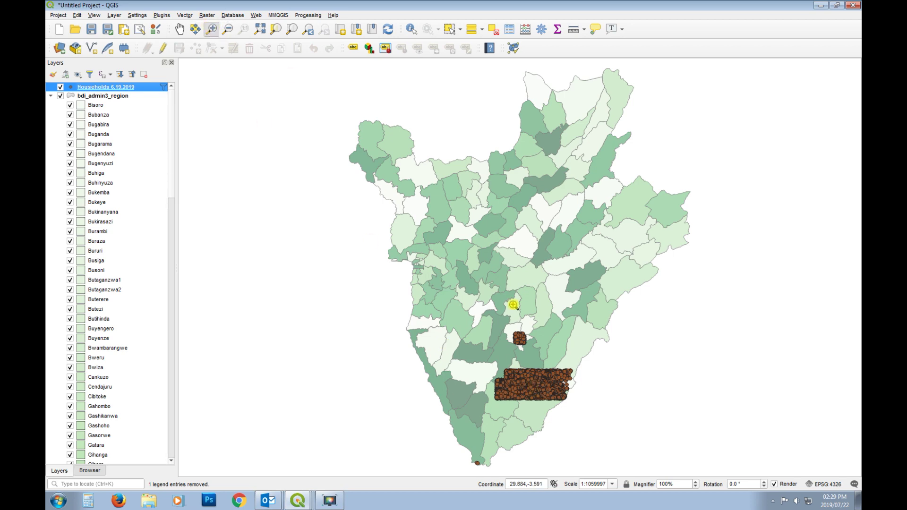
{"action": "left_click_drag", "start_coordinate": [463, 310], "coordinate": [665, 455]}
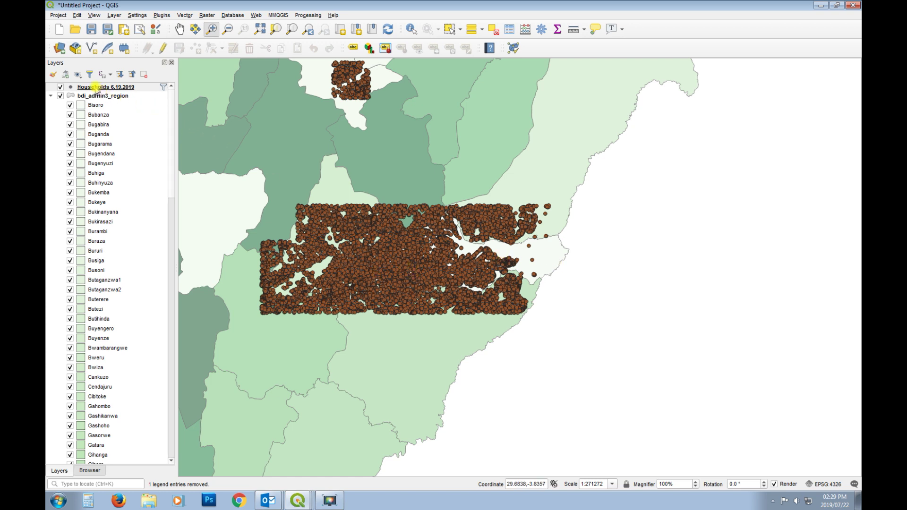
{"action": "mouse_move", "coordinate": [95, 89]}
{"action": "left_click", "coordinate": [449, 29]}
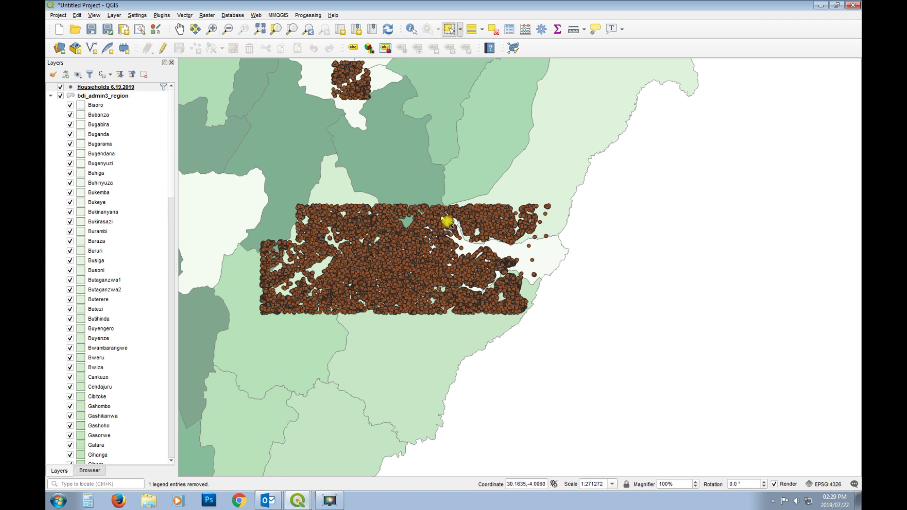
{"action": "left_click", "coordinate": [103, 96]}
{"action": "left_click", "coordinate": [540, 255]}
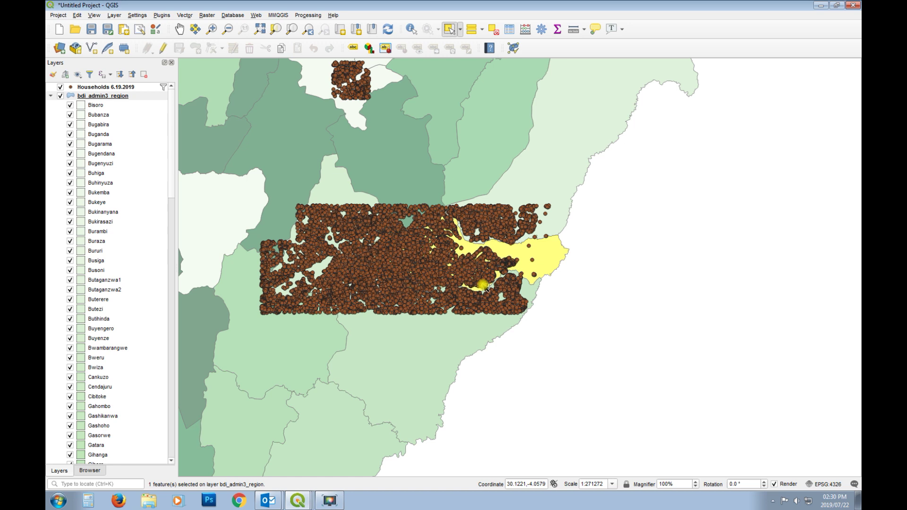
{"action": "left_click", "coordinate": [60, 87]}
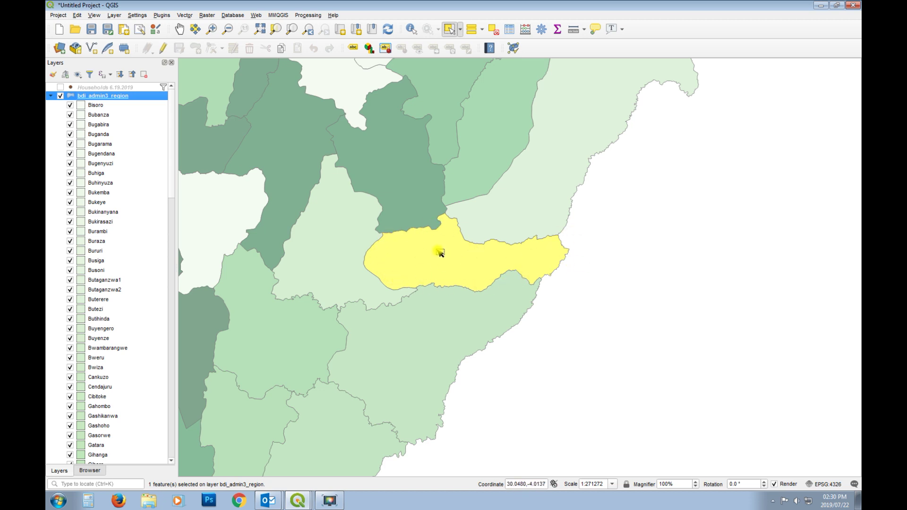
{"action": "mouse_move", "coordinate": [118, 100]}
{"action": "left_click", "coordinate": [626, 248]}
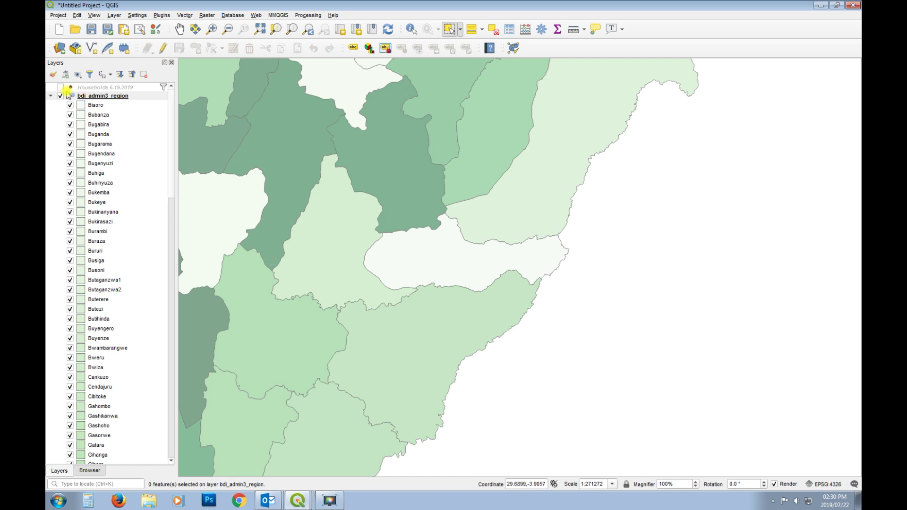
{"action": "left_click", "coordinate": [60, 87]}
{"action": "left_click", "coordinate": [91, 87]}
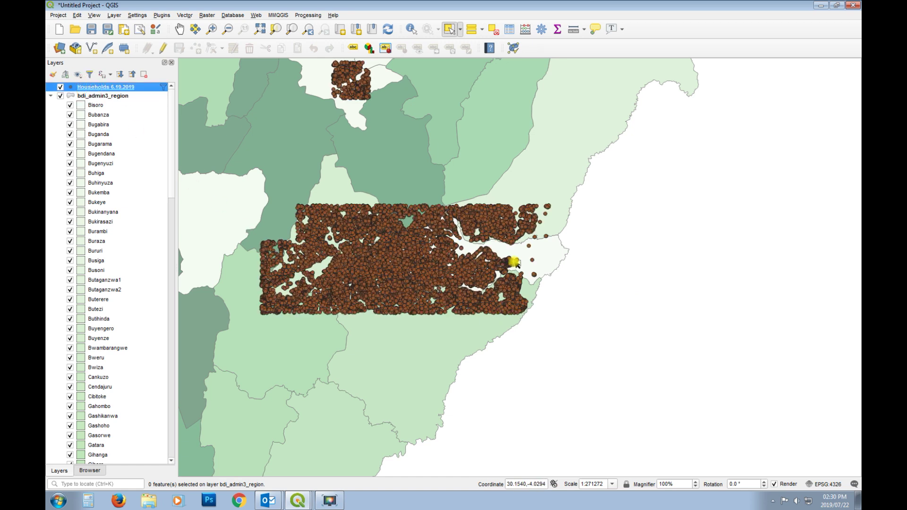
Open the Households 6.19.2019 attribute table (28227 features) and switch on editing.
{"action": "right_click", "coordinate": [104, 88]}
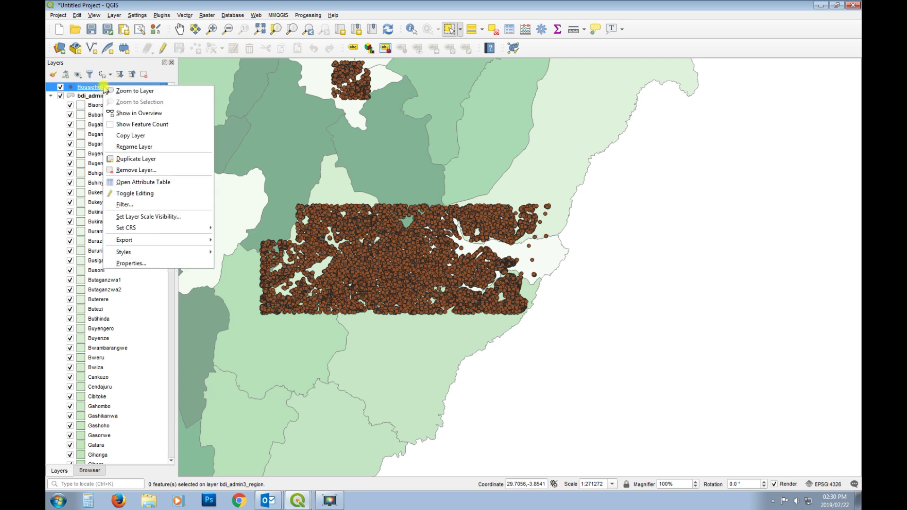
{"action": "left_click", "coordinate": [184, 184]}
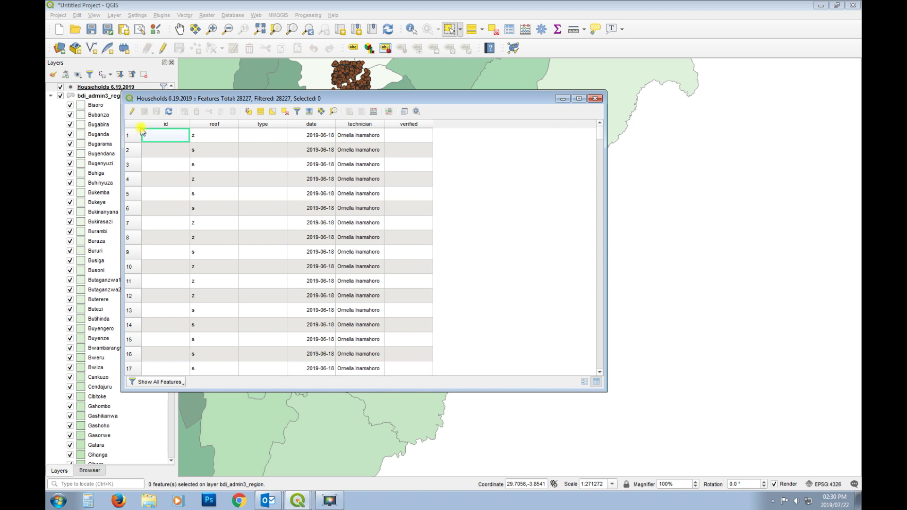
{"action": "left_click", "coordinate": [133, 112]}
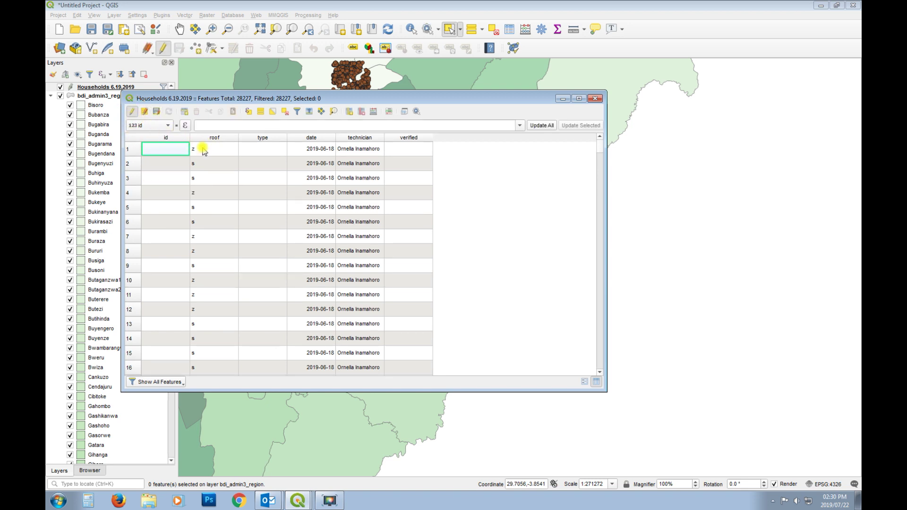
{"action": "left_click", "coordinate": [373, 112]}
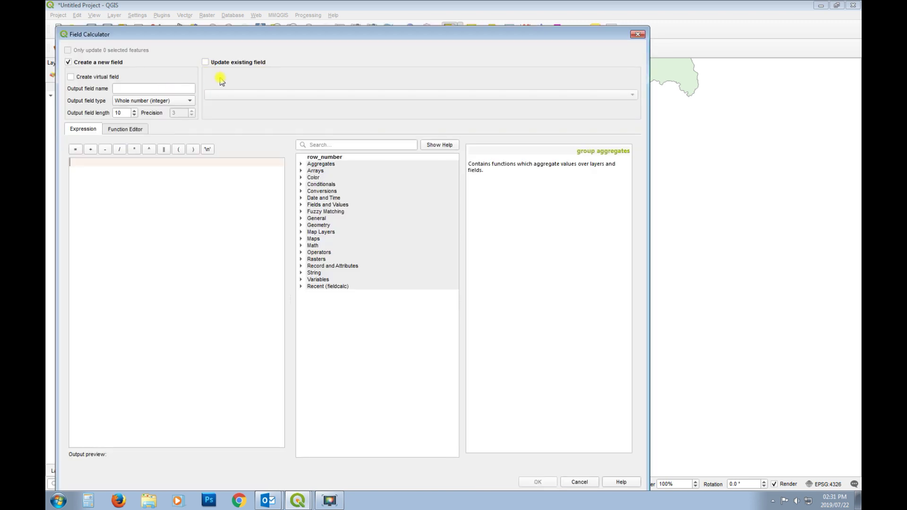
{"action": "left_click", "coordinate": [254, 46]}
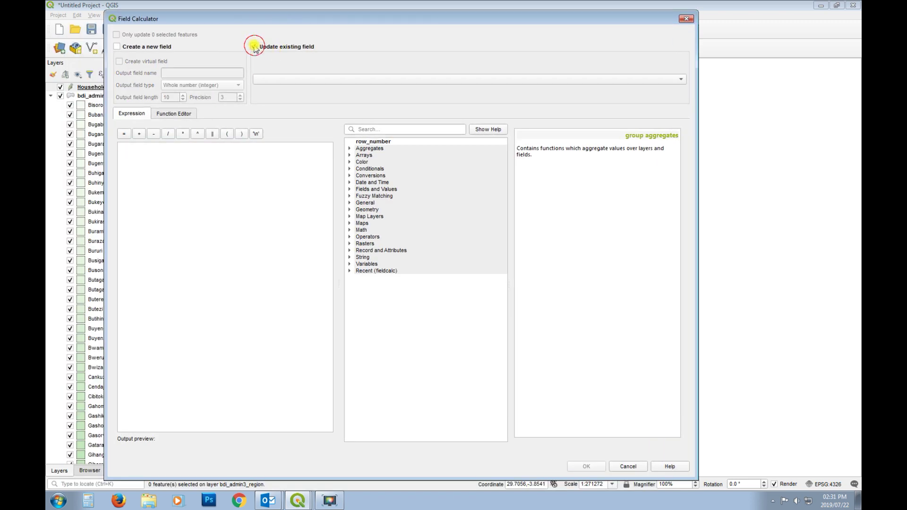
{"action": "left_click", "coordinate": [307, 80]}
{"action": "left_click", "coordinate": [307, 81]}
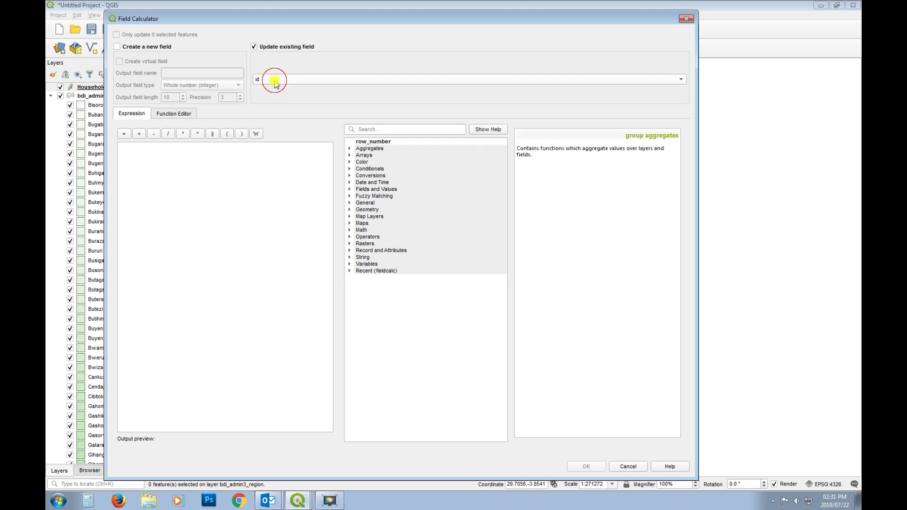
{"action": "left_click", "coordinate": [256, 173]}
{"action": "type", "text": "@"}
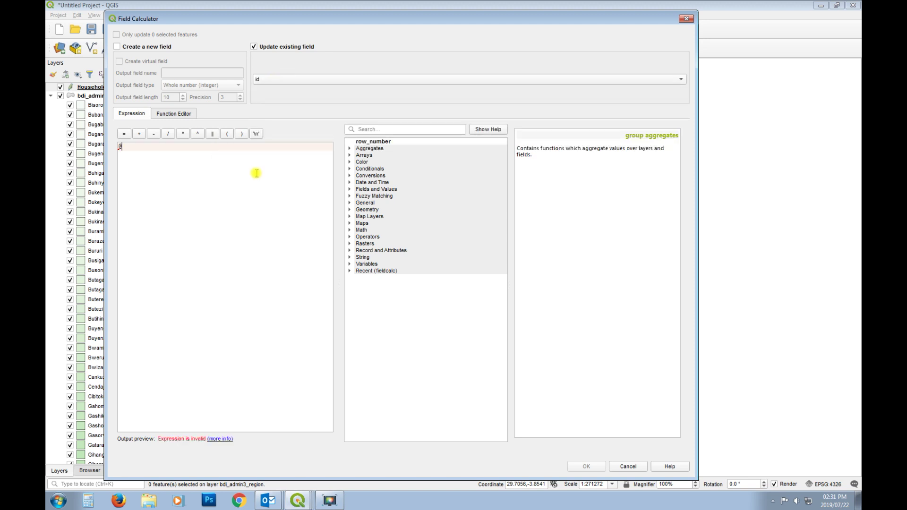
{"action": "type", "text": "row"}
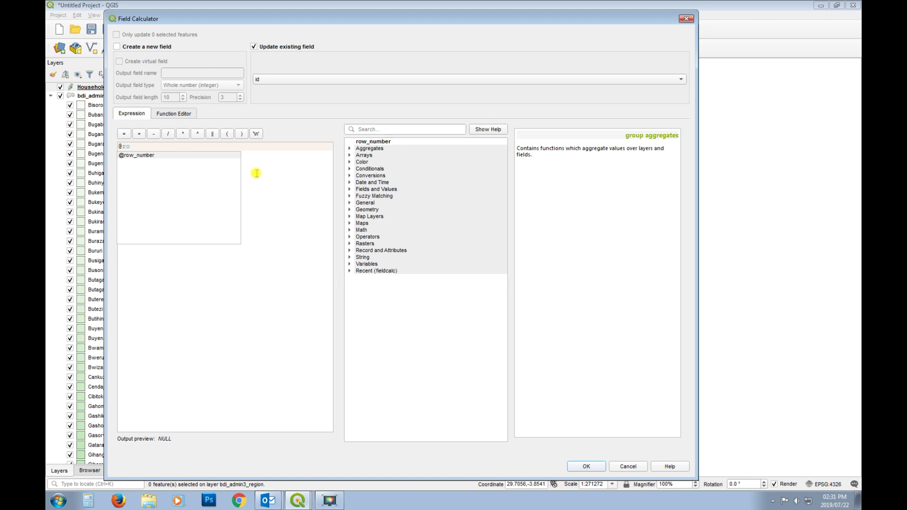
{"action": "left_click", "coordinate": [142, 156]}
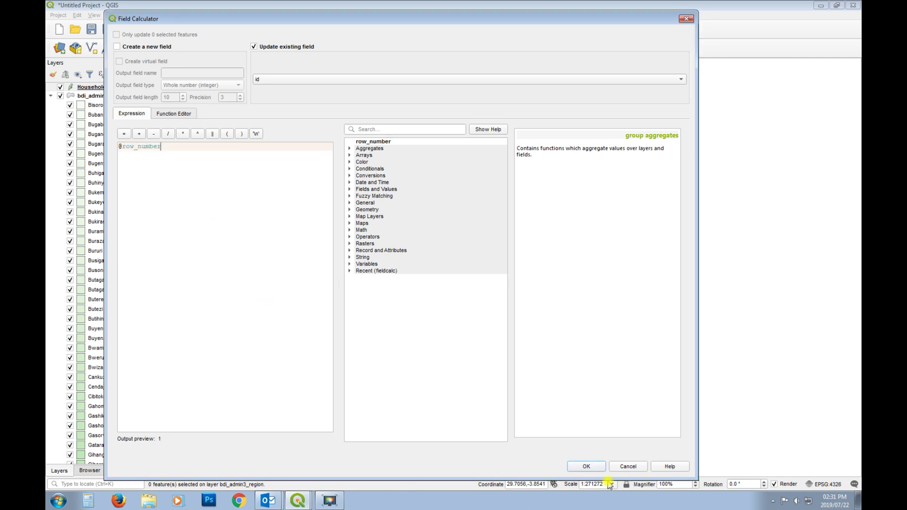
{"action": "left_click", "coordinate": [577, 466]}
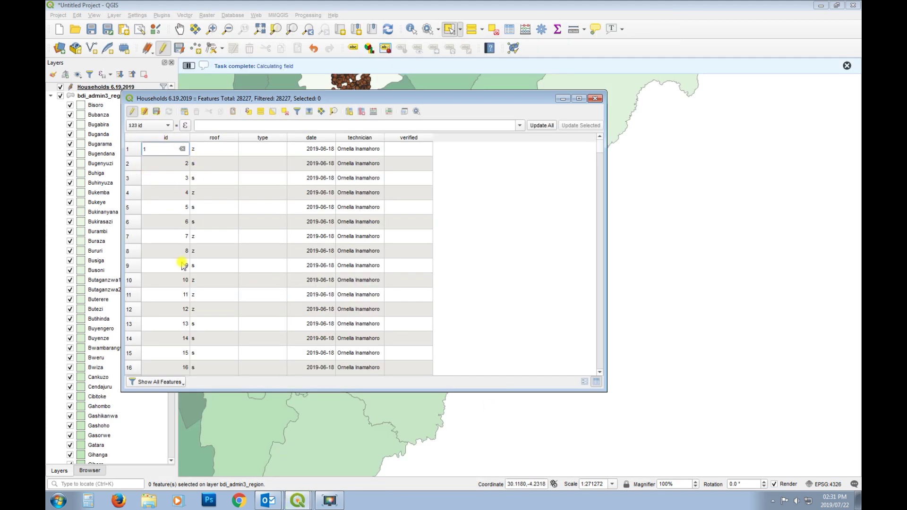
Check the new sequential id values, such as row 6, and reposition the attribute table.
{"action": "double_click", "coordinate": [163, 222]}
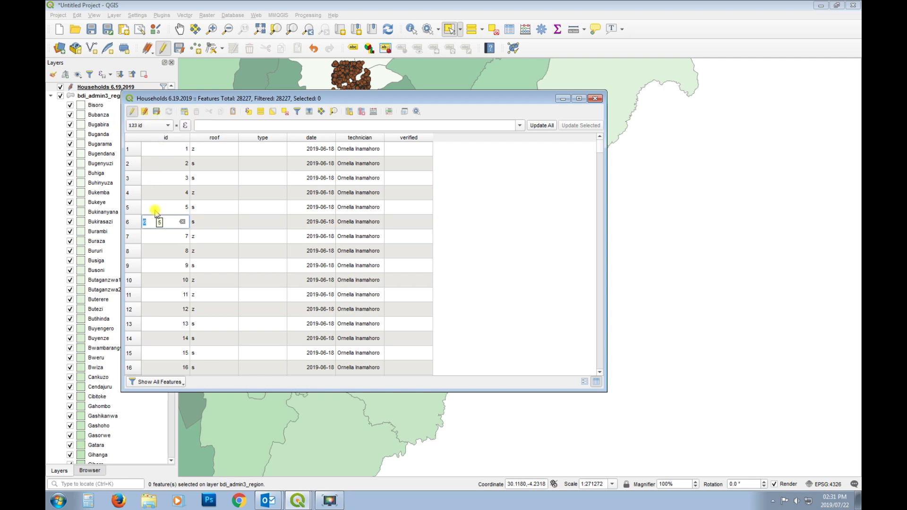
{"action": "left_click_drag", "start_coordinate": [321, 99], "coordinate": [525, 139]}
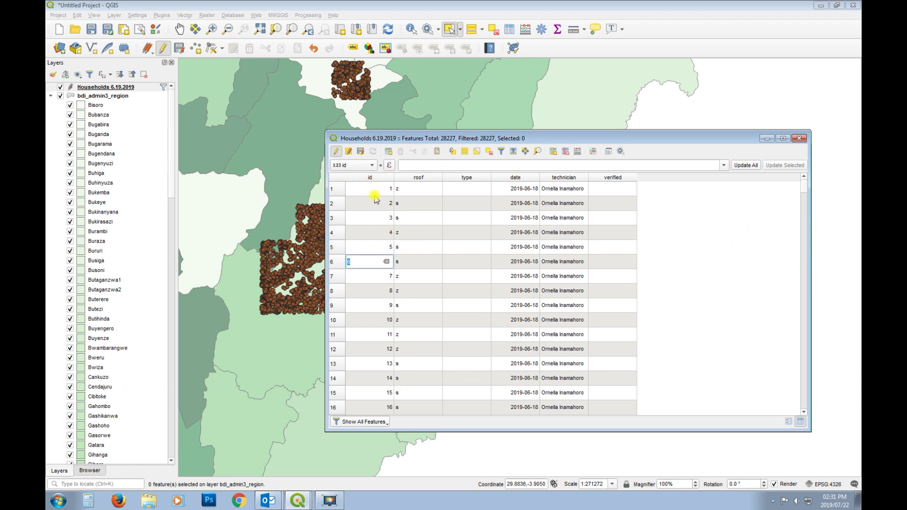
{"action": "left_click_drag", "start_coordinate": [579, 138], "coordinate": [483, 116]}
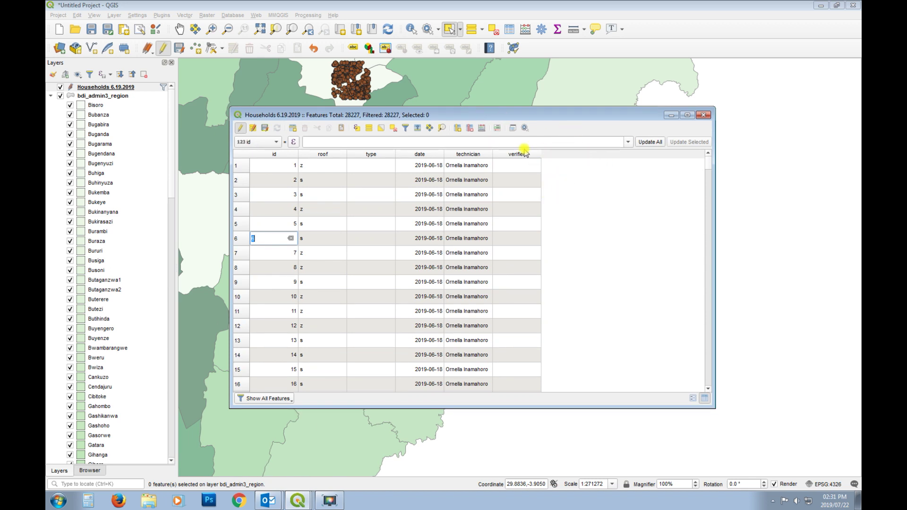
Add a Text (string) field named commune with length 25 to the Households table.
{"action": "left_click", "coordinate": [458, 128]}
{"action": "left_click", "coordinate": [483, 224]}
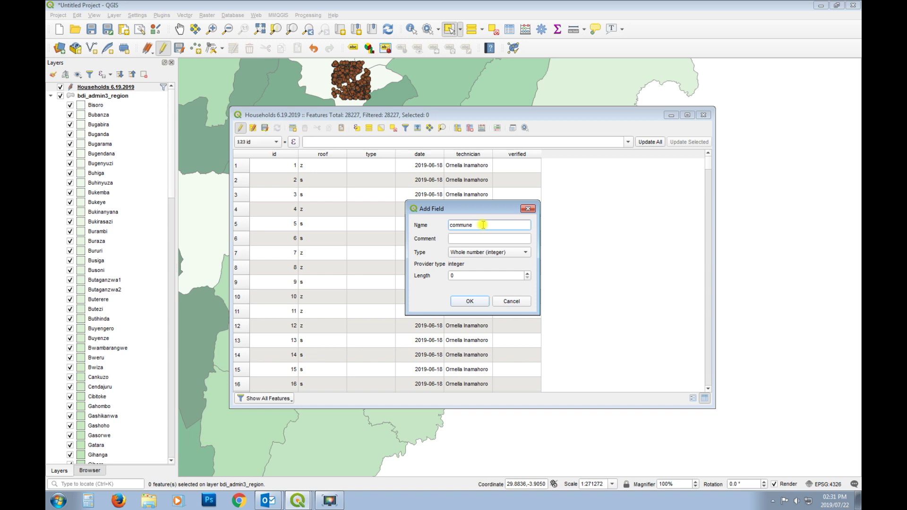
{"action": "left_click", "coordinate": [524, 252]}
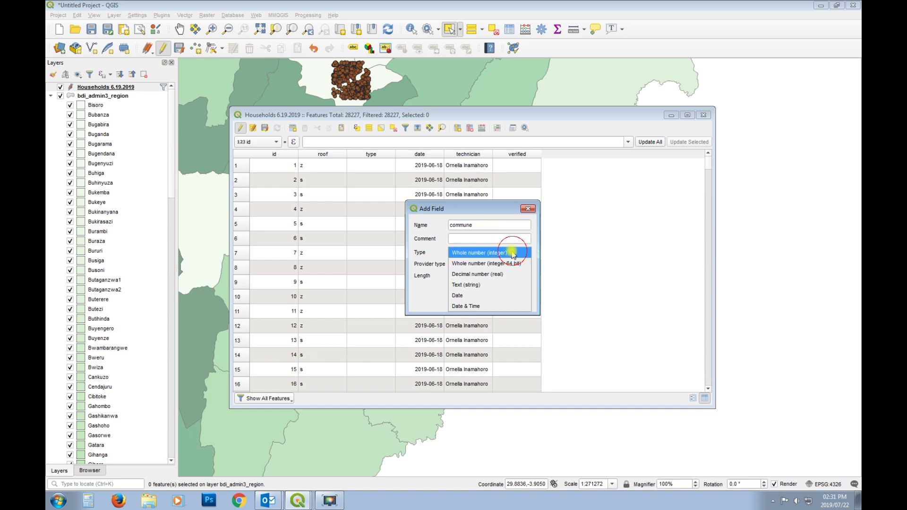
{"action": "left_click", "coordinate": [475, 283]}
{"action": "key", "text": "Tab"}
{"action": "type", "text": "2"}
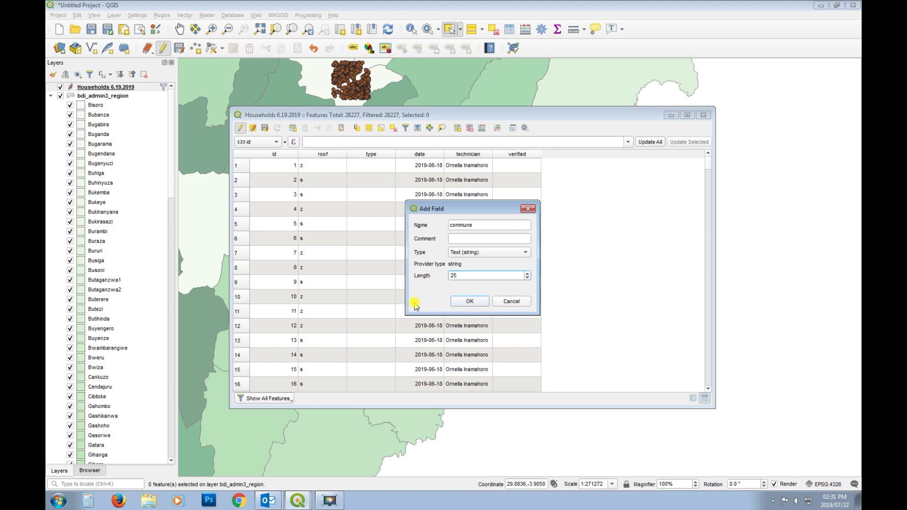
{"action": "left_click", "coordinate": [476, 303]}
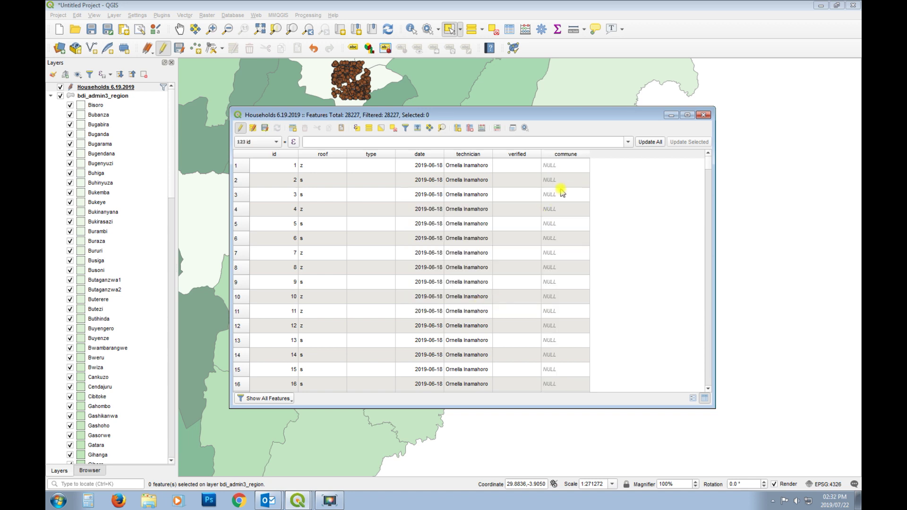
Stop editing, save the Households edits including the commune field, and close the table.
{"action": "left_click", "coordinate": [239, 128]}
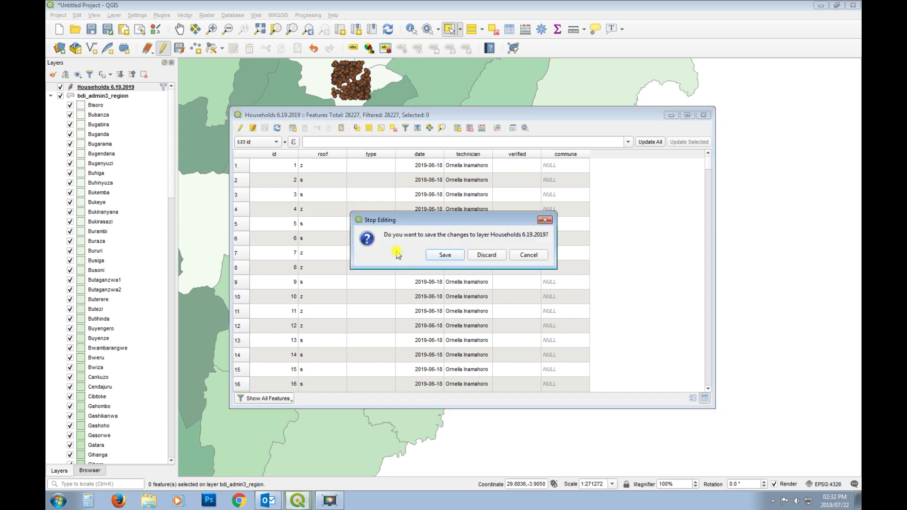
{"action": "left_click", "coordinate": [445, 255]}
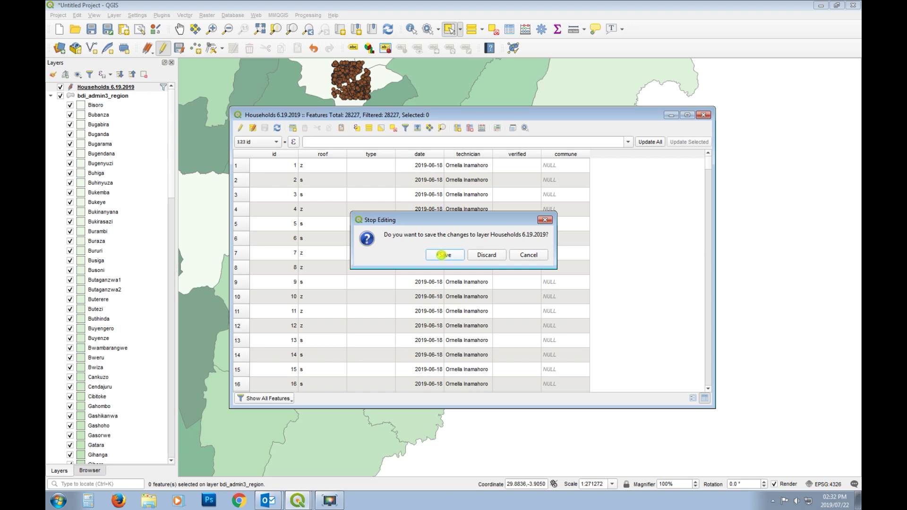
{"action": "left_click", "coordinate": [443, 255]}
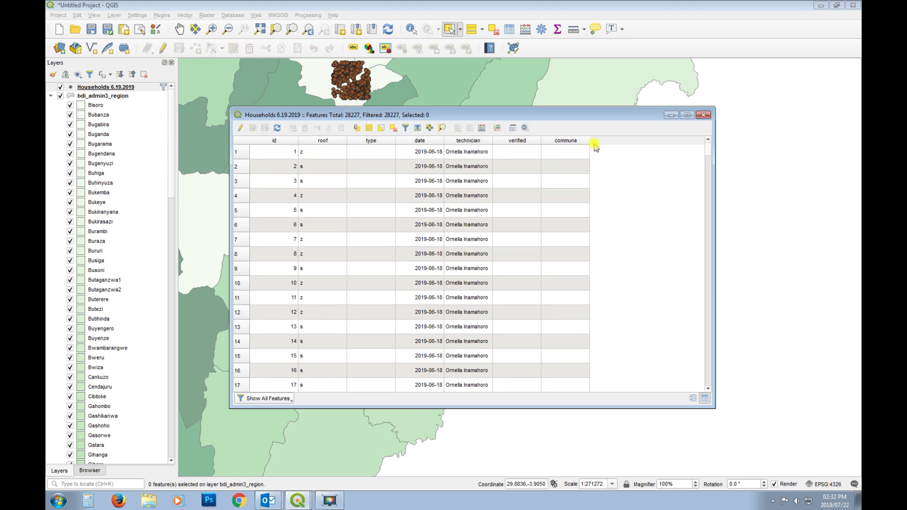
{"action": "left_click", "coordinate": [703, 114]}
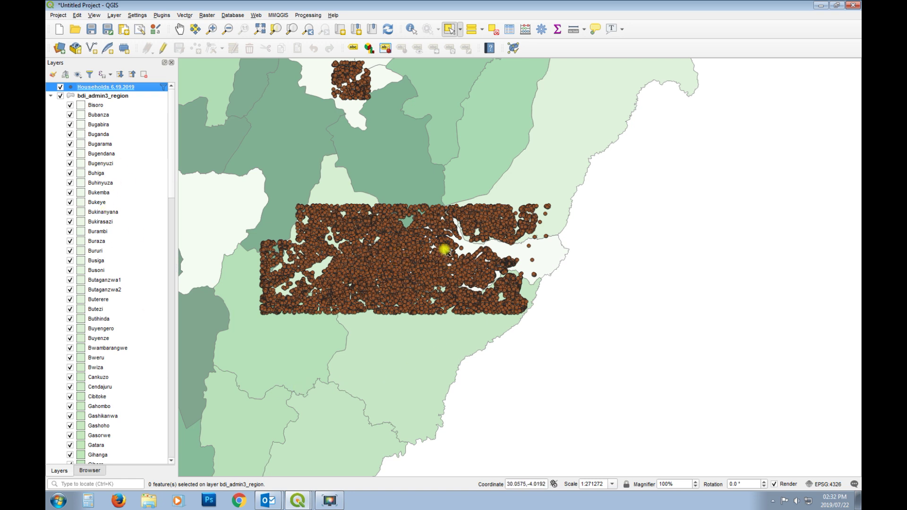
Run Join Attributes by Location from Households onto bdi_admin3_region with 'intersects', creating the Joined layer.
{"action": "left_click", "coordinate": [184, 15]}
{"action": "mouse_move", "coordinate": [248, 68]}
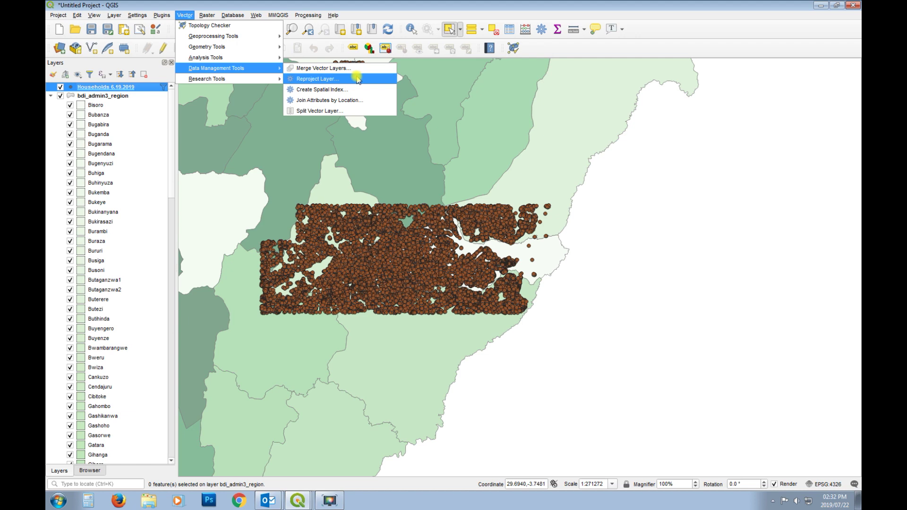
{"action": "left_click", "coordinate": [368, 102]}
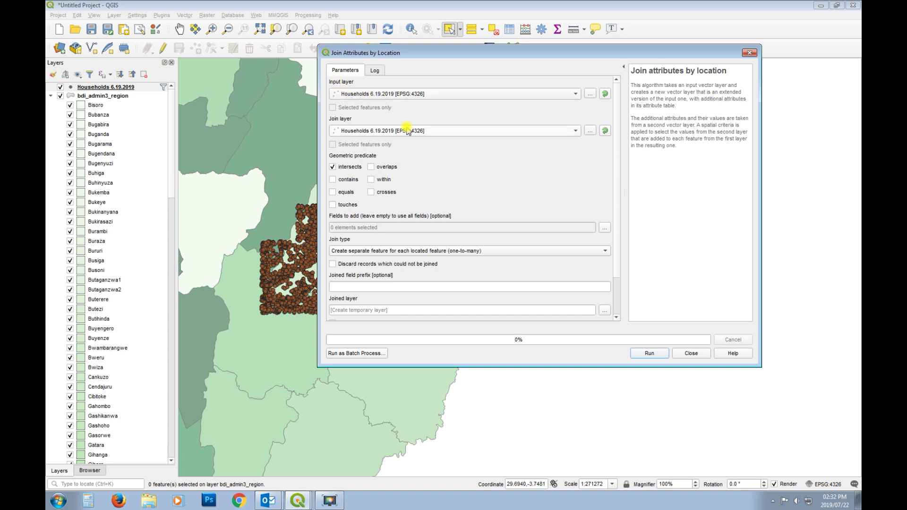
{"action": "left_click", "coordinate": [456, 136]}
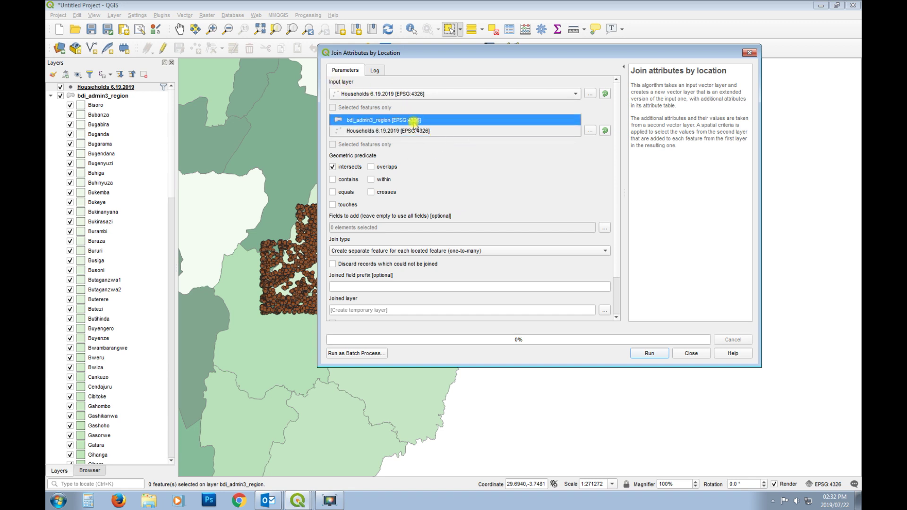
{"action": "left_click", "coordinate": [378, 121]}
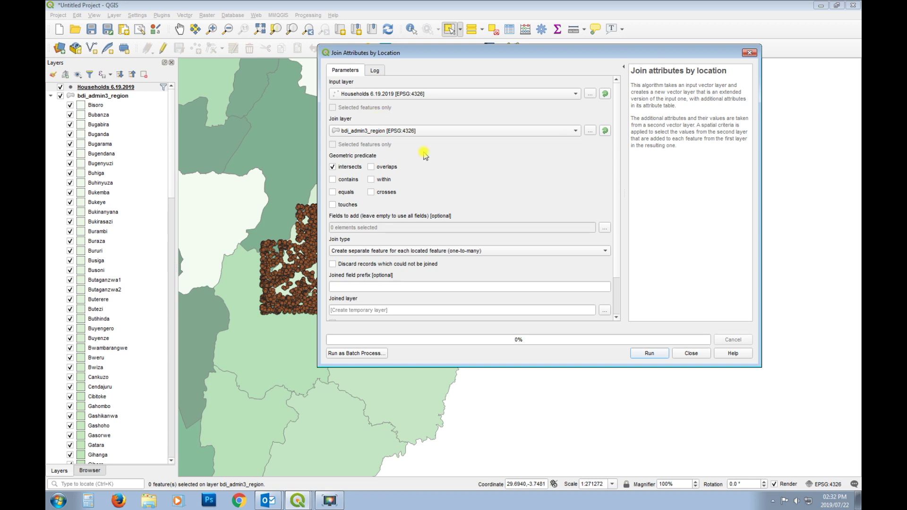
{"action": "left_click", "coordinate": [649, 354]}
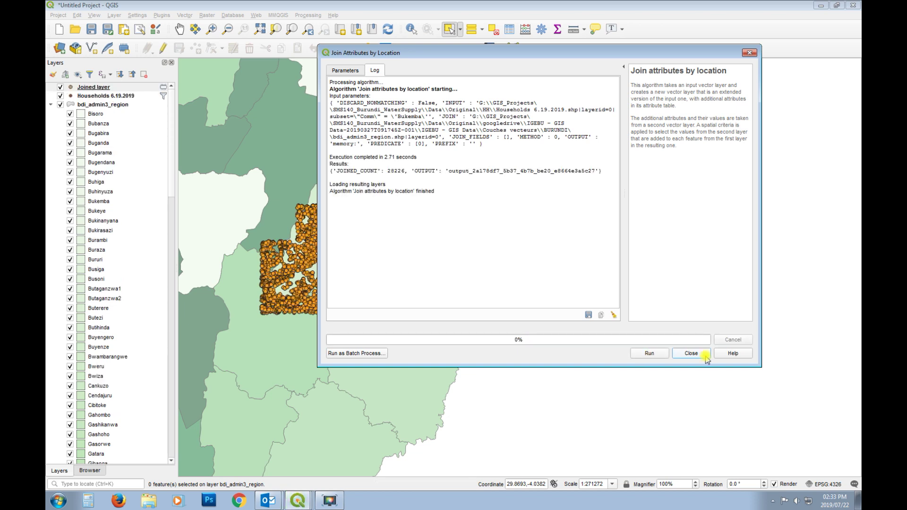
Close the join tool and open the Joined layer attribute table, widening it to show more columns.
{"action": "left_click", "coordinate": [691, 354]}
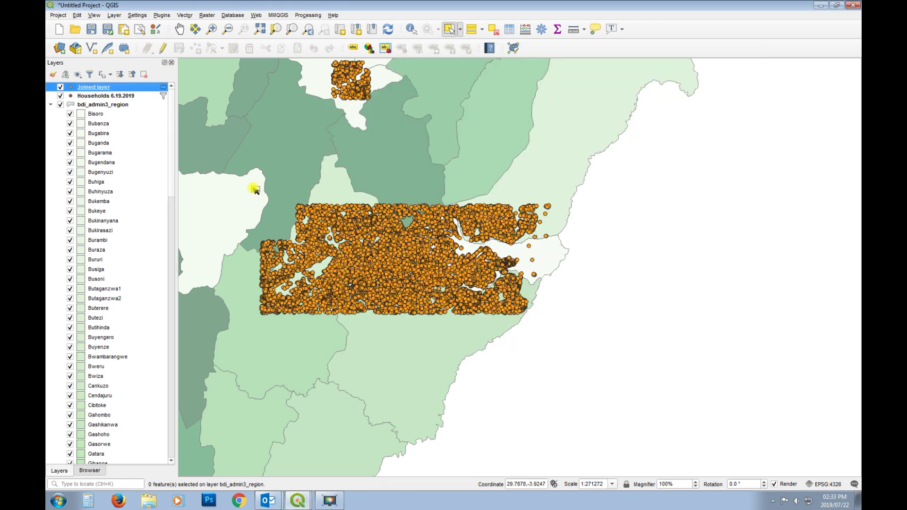
{"action": "left_click", "coordinate": [51, 104]}
{"action": "left_click", "coordinate": [91, 88]}
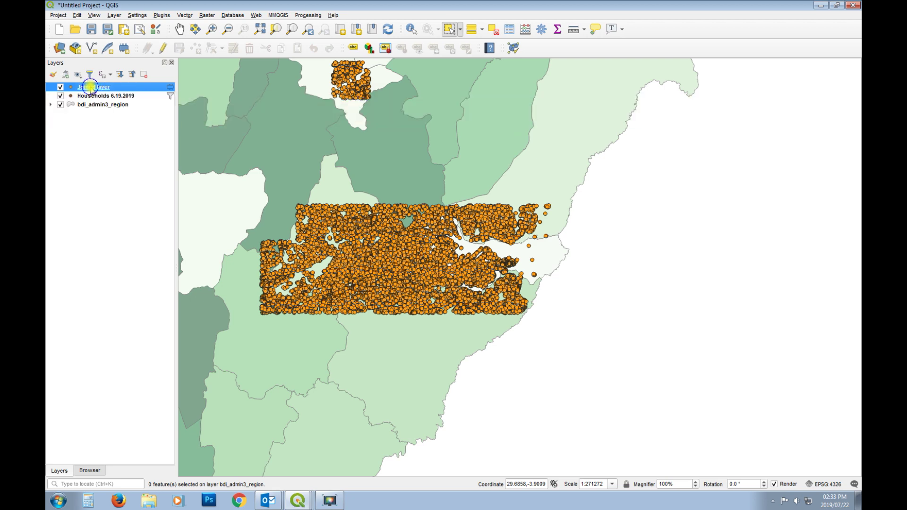
{"action": "right_click", "coordinate": [90, 88]}
{"action": "left_click", "coordinate": [172, 185]}
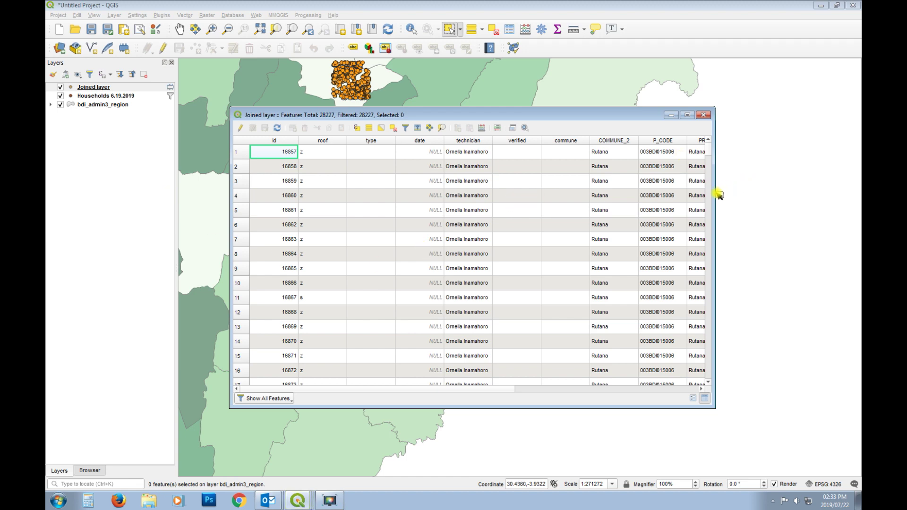
{"action": "left_click_drag", "start_coordinate": [714, 192], "coordinate": [831, 200]}
{"action": "left_click_drag", "start_coordinate": [665, 114], "coordinate": [587, 95]}
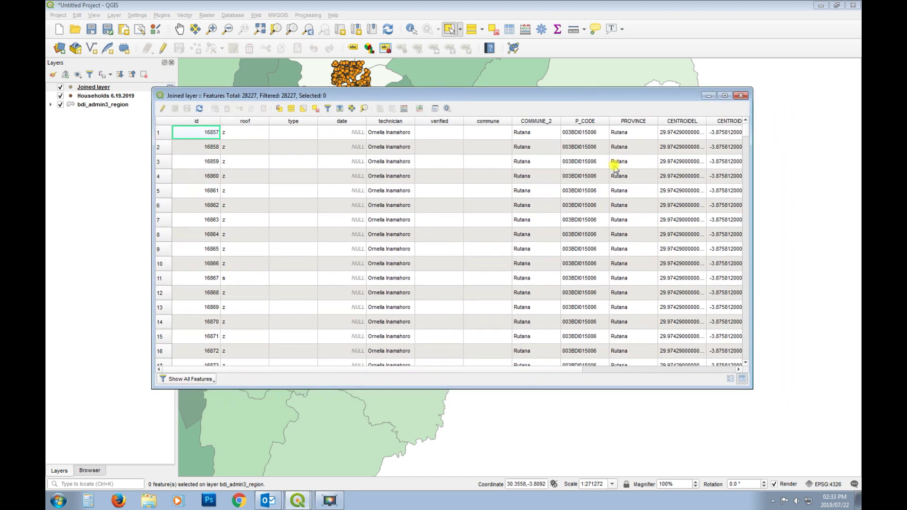
Compare the Joined layer and Households attribute tables, then close both.
{"action": "left_click", "coordinate": [91, 104]}
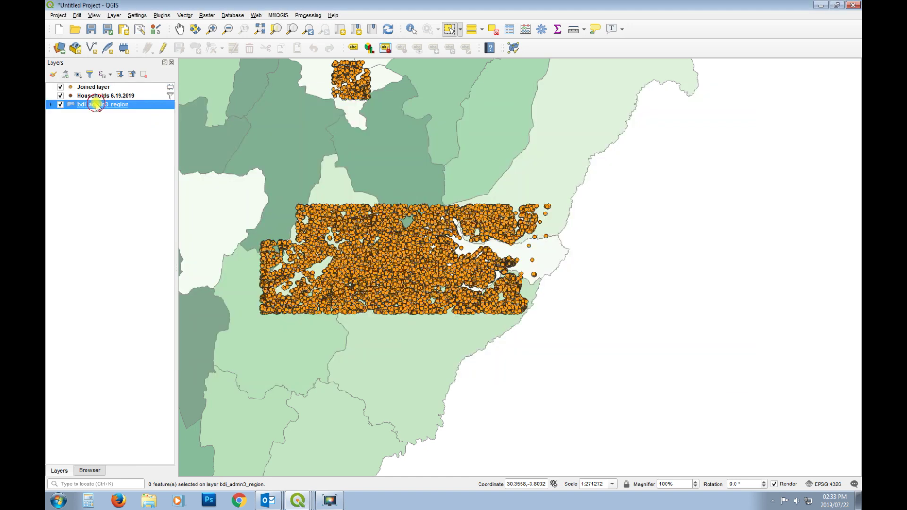
{"action": "left_click", "coordinate": [329, 501]}
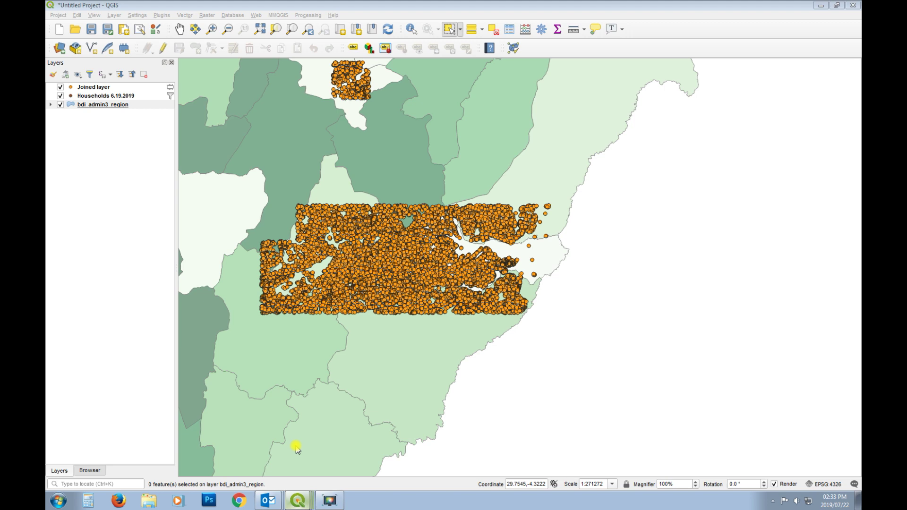
{"action": "left_click", "coordinate": [609, 97]}
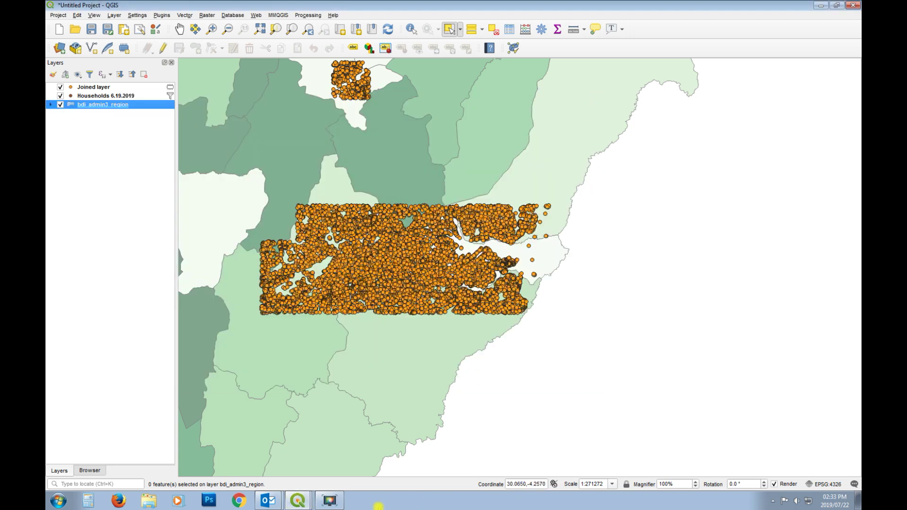
{"action": "left_click", "coordinate": [298, 500]}
{"action": "left_click", "coordinate": [336, 462]}
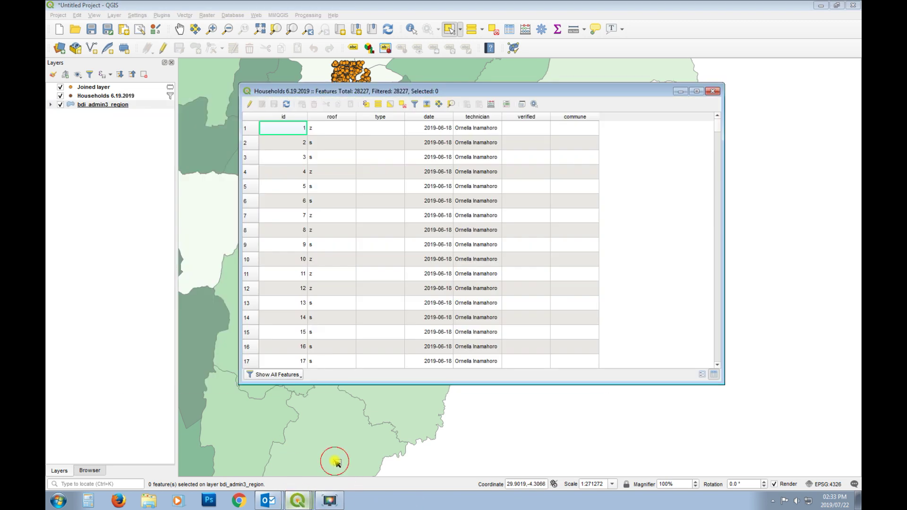
{"action": "left_click", "coordinate": [713, 91]}
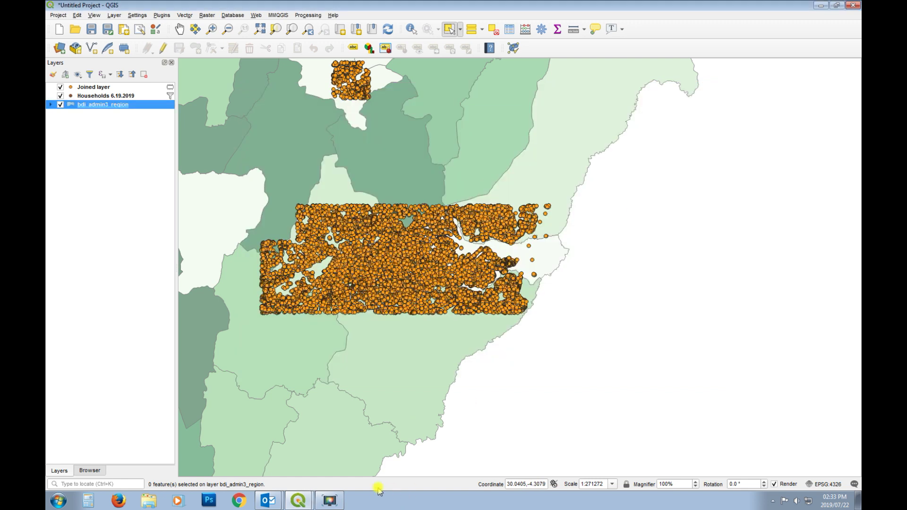
{"action": "left_click", "coordinate": [298, 500]}
{"action": "left_click", "coordinate": [316, 474]}
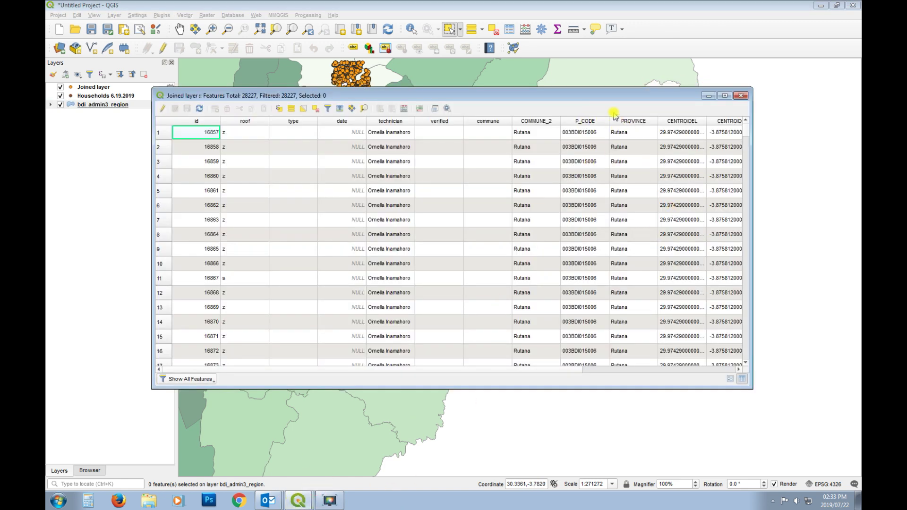
Reopen the Joined layer table to check COMMUNE_2, P_CODE and PROVINCE, then close it.
{"action": "left_click", "coordinate": [93, 88]}
{"action": "right_click", "coordinate": [93, 88]}
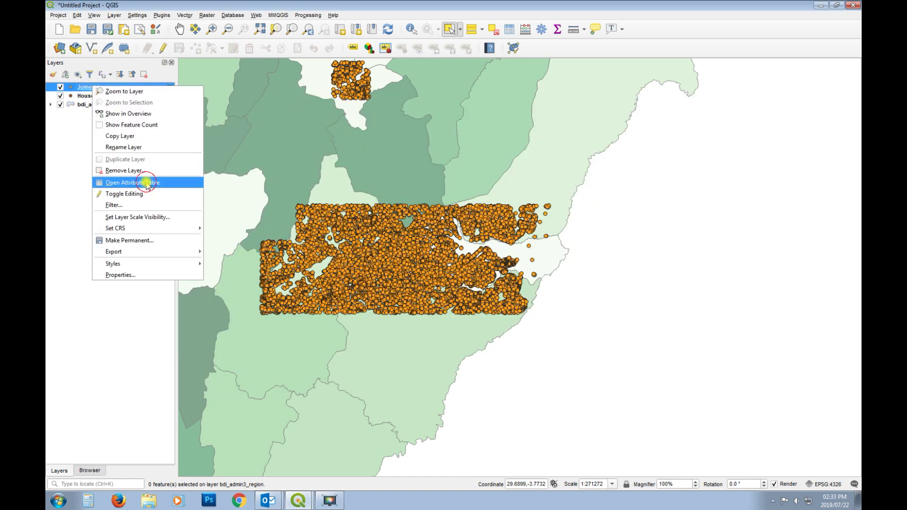
{"action": "left_click", "coordinate": [146, 180]}
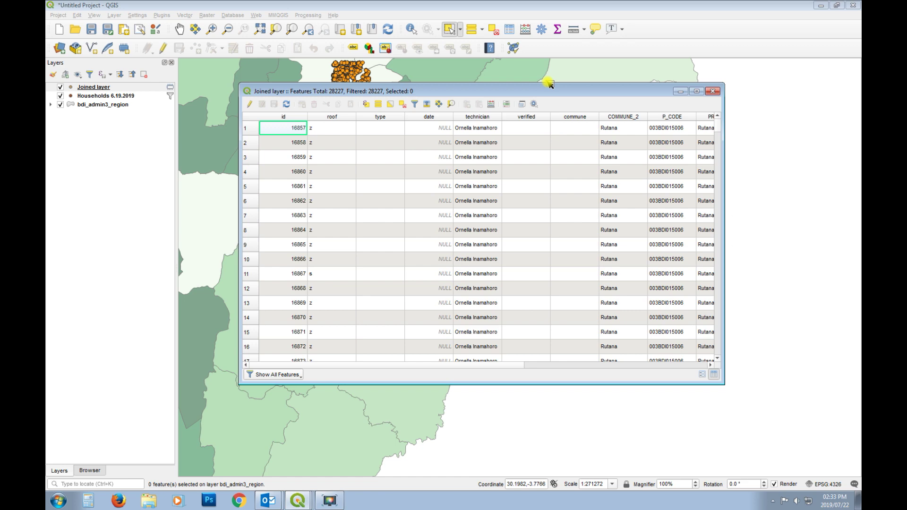
{"action": "mouse_move", "coordinate": [550, 90]}
{"action": "left_mouse_down"}
{"action": "mouse_move", "coordinate": [575, 208]}
{"action": "mouse_move", "coordinate": [550, 90]}
{"action": "left_mouse_up"}
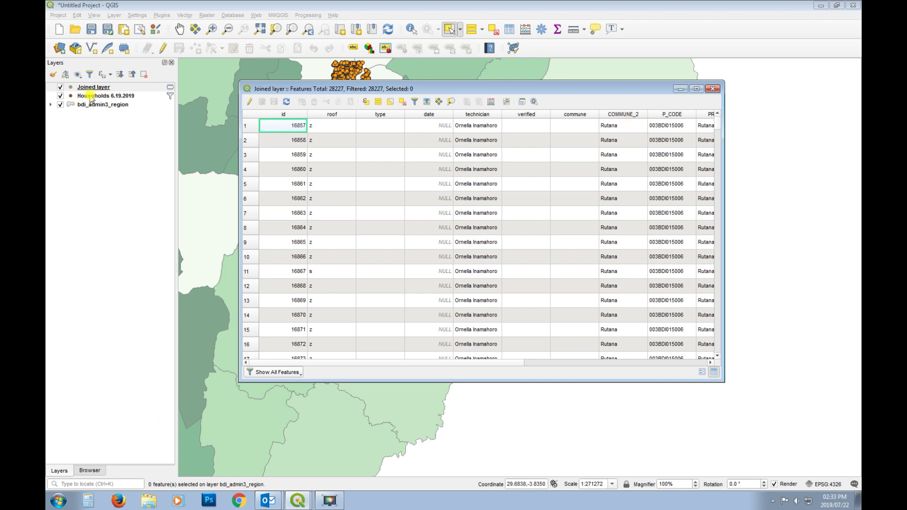
{"action": "left_click", "coordinate": [712, 89]}
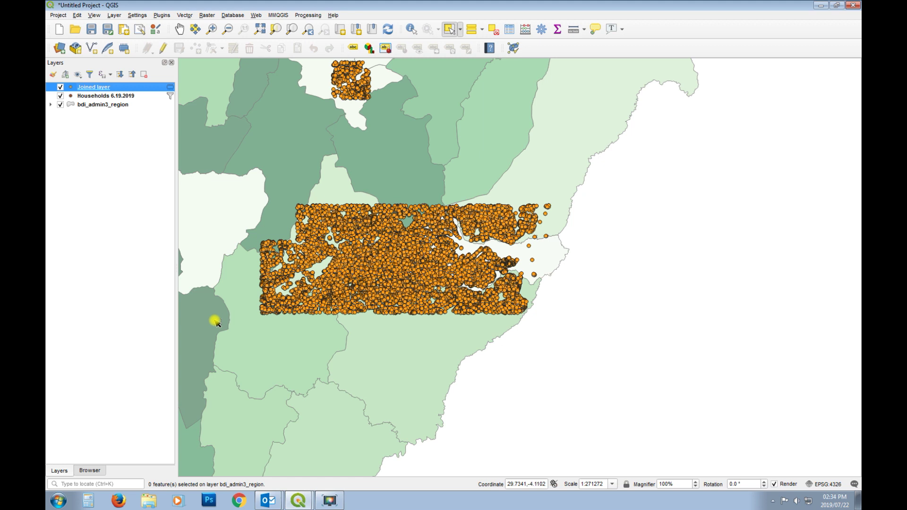
{"action": "left_click", "coordinate": [121, 97]}
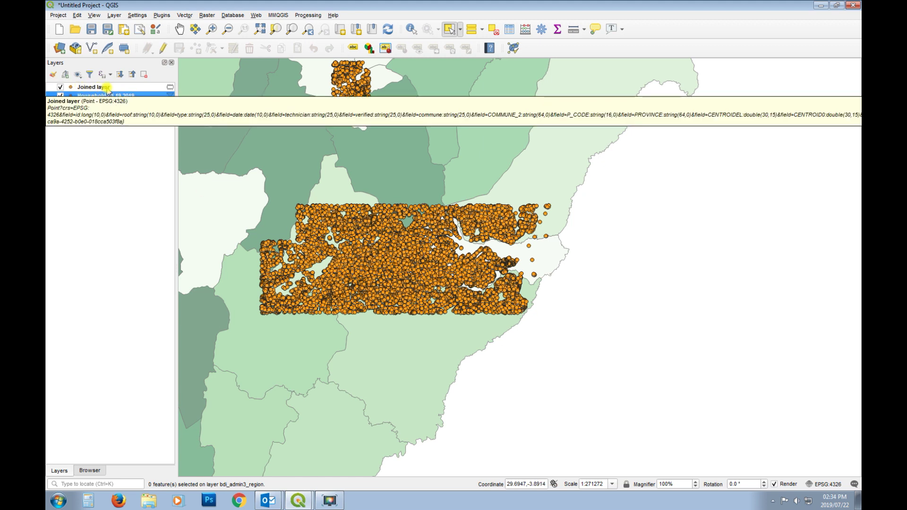
Add a join on Households 6.19.2019 to the Joined layer, matching id to id.
{"action": "right_click", "coordinate": [103, 96]}
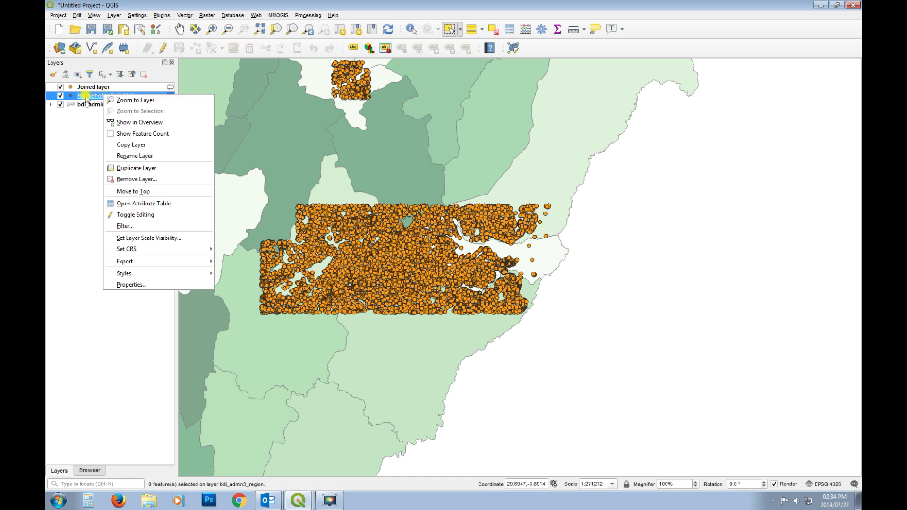
{"action": "left_click", "coordinate": [170, 286]}
{"action": "left_click", "coordinate": [300, 333]}
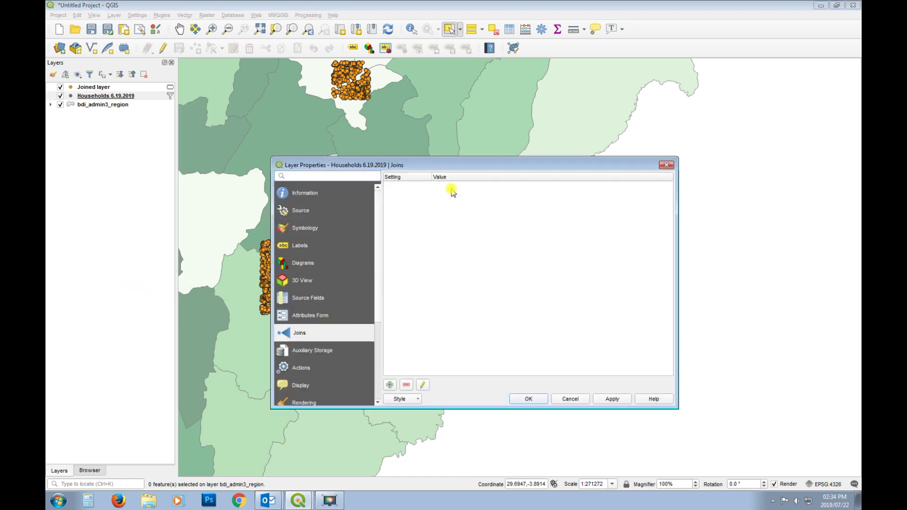
{"action": "left_click", "coordinate": [390, 385]}
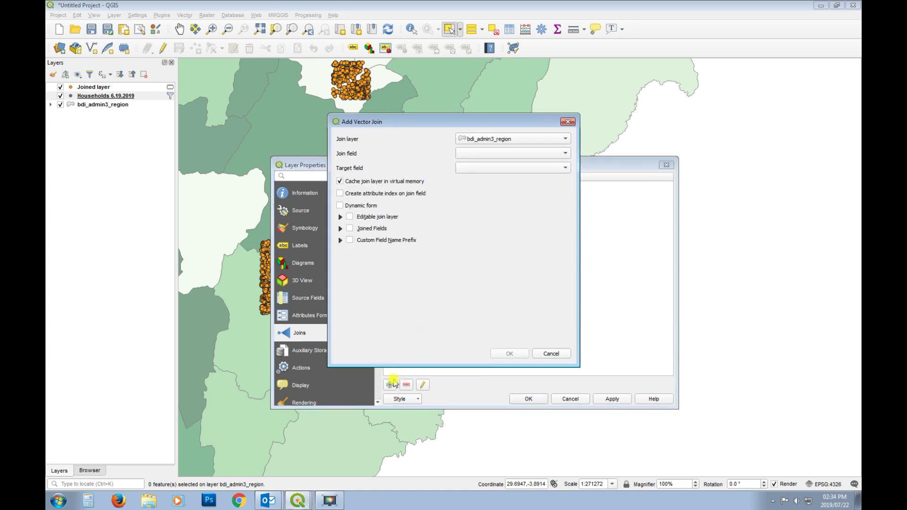
{"action": "left_click", "coordinate": [536, 138]}
{"action": "left_click", "coordinate": [526, 149]}
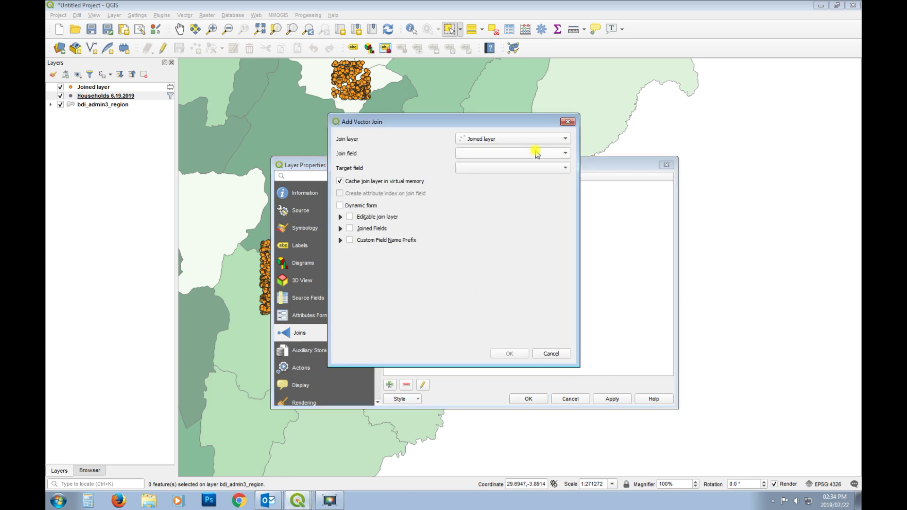
{"action": "left_click", "coordinate": [556, 153]}
{"action": "left_click", "coordinate": [505, 154]}
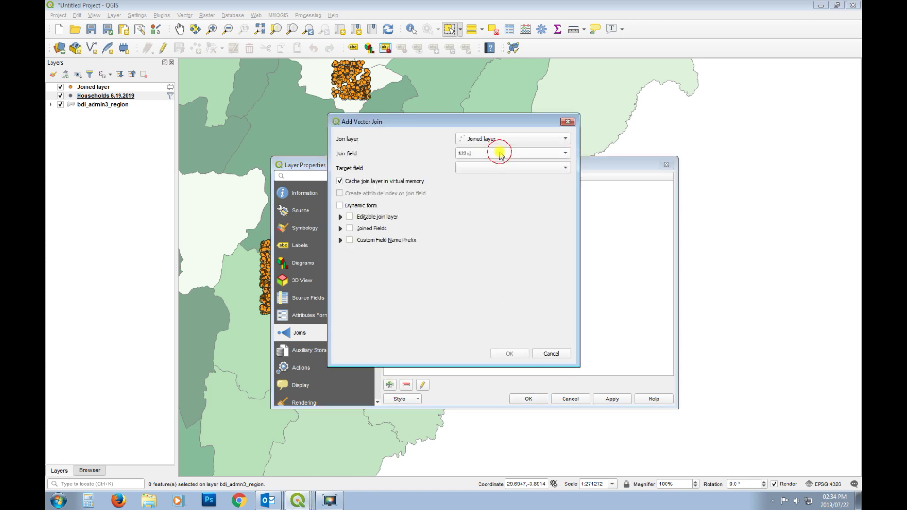
{"action": "left_click", "coordinate": [563, 168]}
{"action": "left_click", "coordinate": [506, 168]}
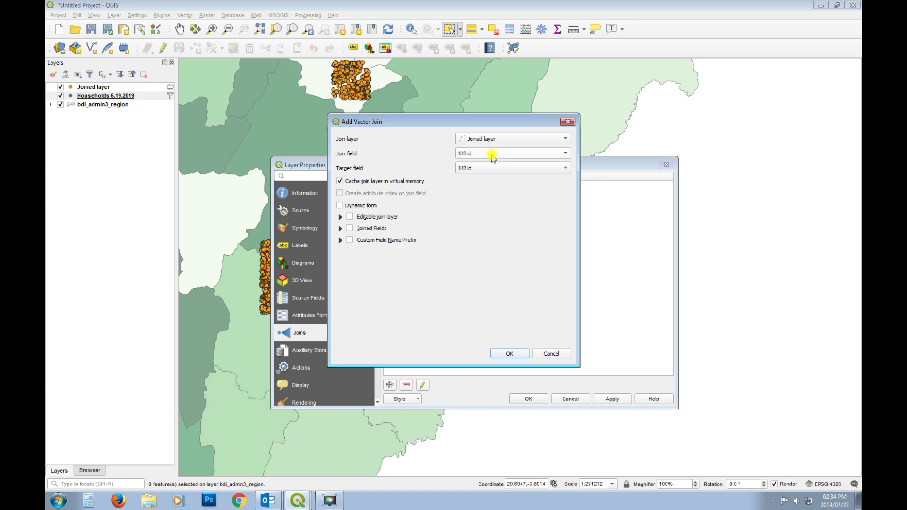
{"action": "left_click", "coordinate": [509, 354]}
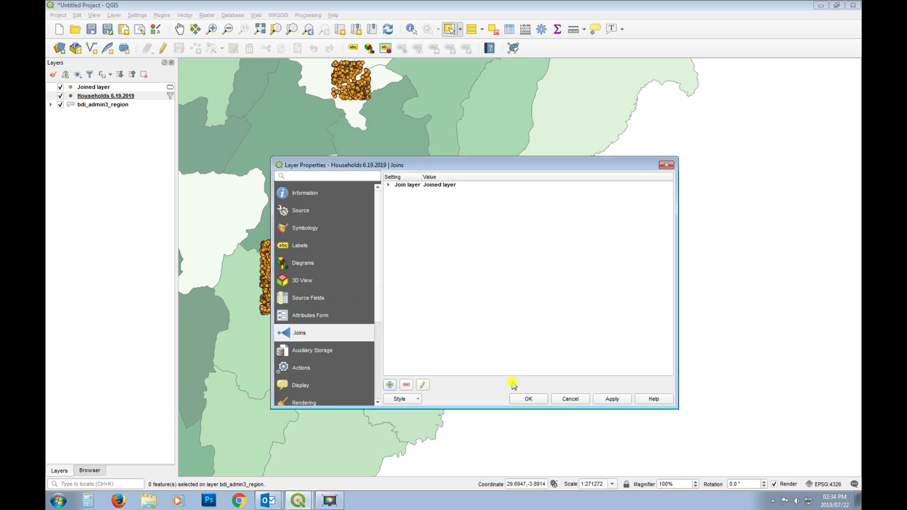
{"action": "left_click", "coordinate": [544, 399]}
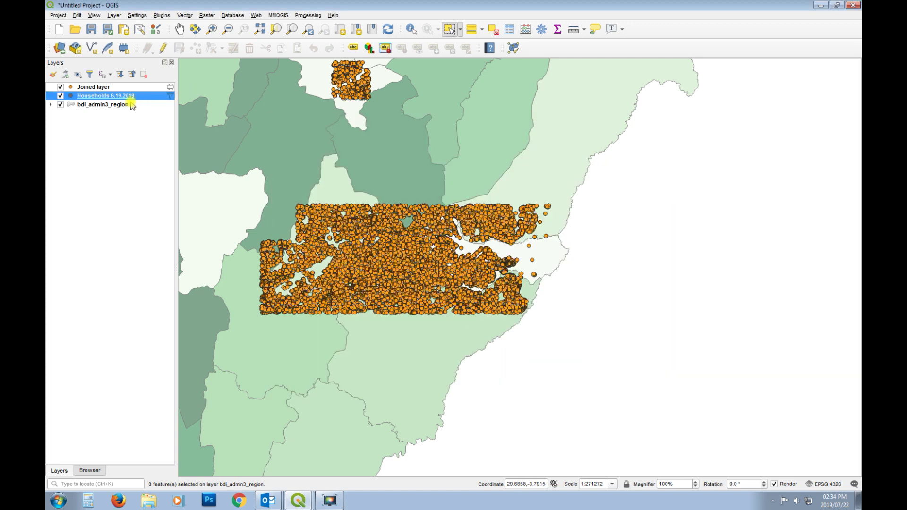
Hide the Joined layer, reopen the Households table, widen Joined layer_COMMUNE_2, and enable editing.
{"action": "left_click", "coordinate": [60, 87]}
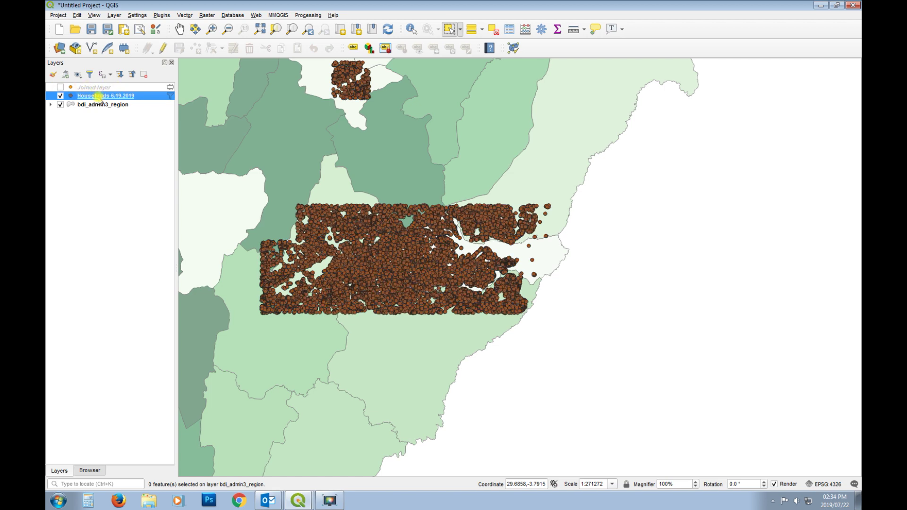
{"action": "right_click", "coordinate": [97, 96]}
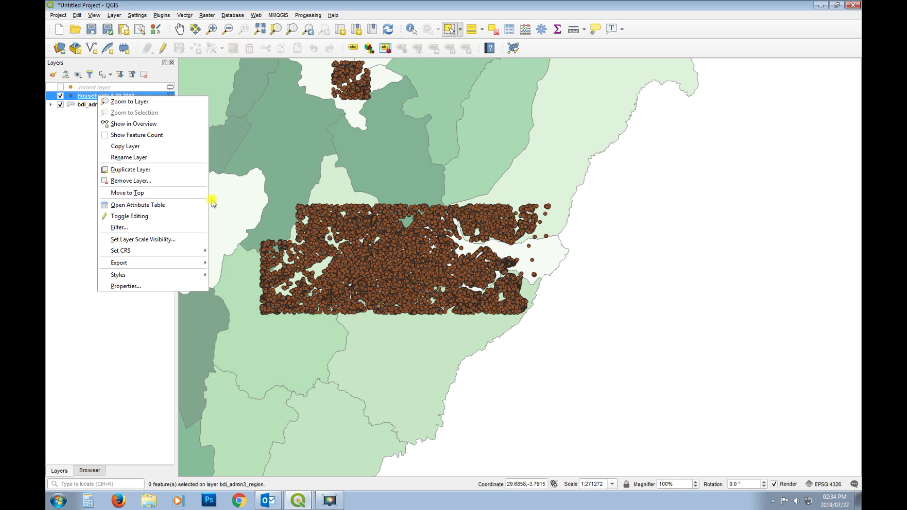
{"action": "left_click", "coordinate": [168, 206]}
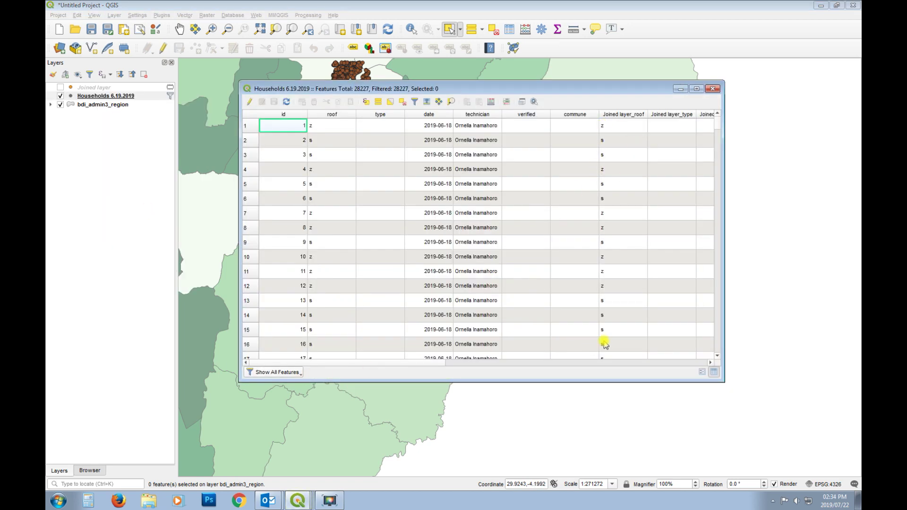
{"action": "left_click_drag", "start_coordinate": [409, 364], "coordinate": [689, 362]}
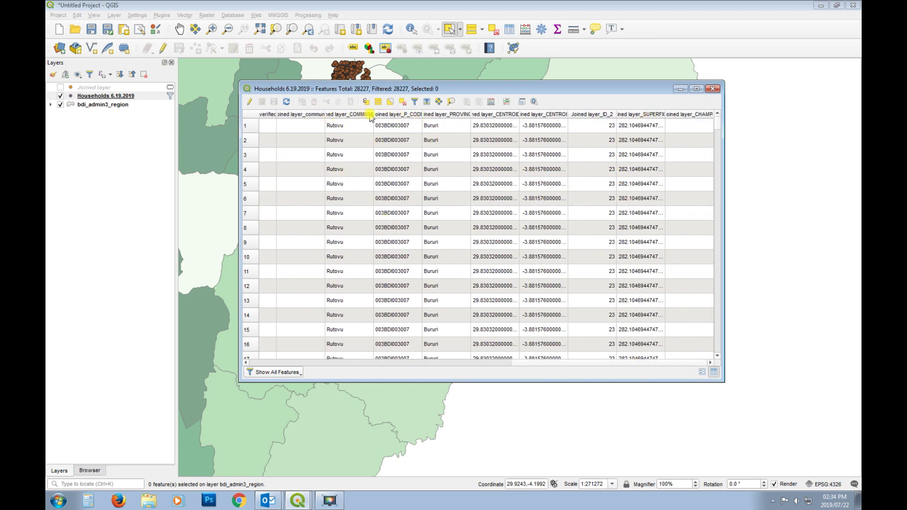
{"action": "left_click_drag", "start_coordinate": [372, 115], "coordinate": [464, 115]}
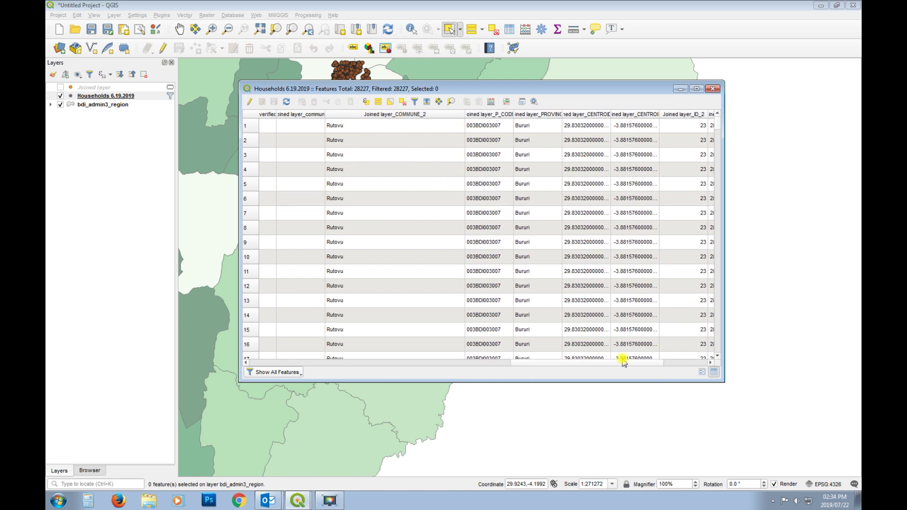
{"action": "left_click_drag", "start_coordinate": [620, 364], "coordinate": [399, 367]}
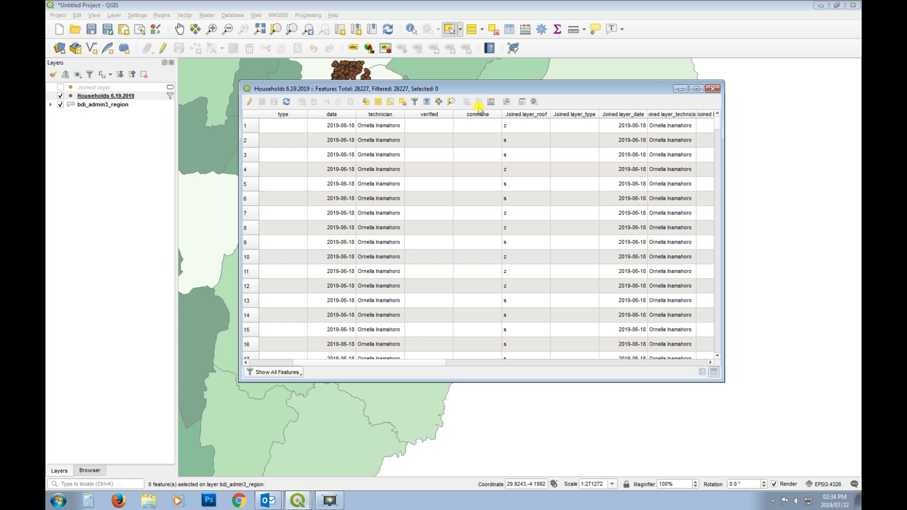
{"action": "left_click", "coordinate": [249, 102]}
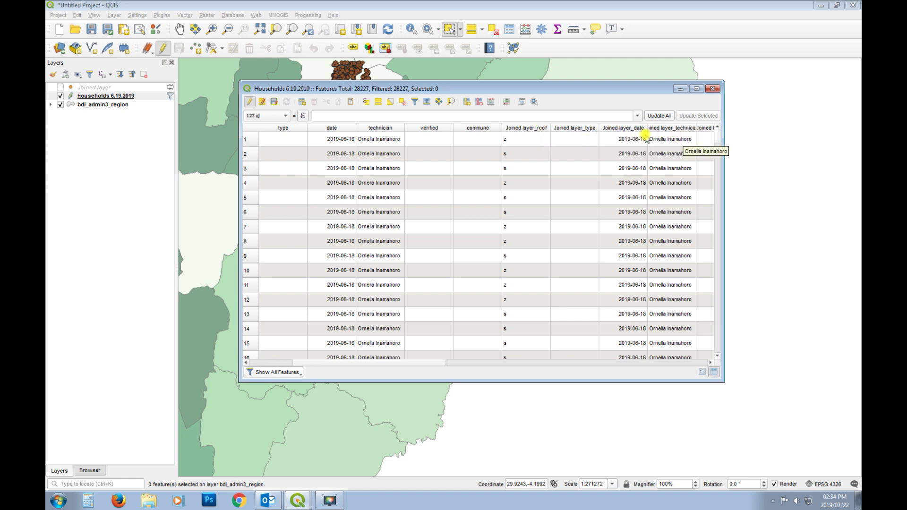
Update the commune field with the Joined layer_COMMUNE_2 expression in the Field Calculator.
{"action": "left_click", "coordinate": [491, 102]}
{"action": "left_click", "coordinate": [253, 46]}
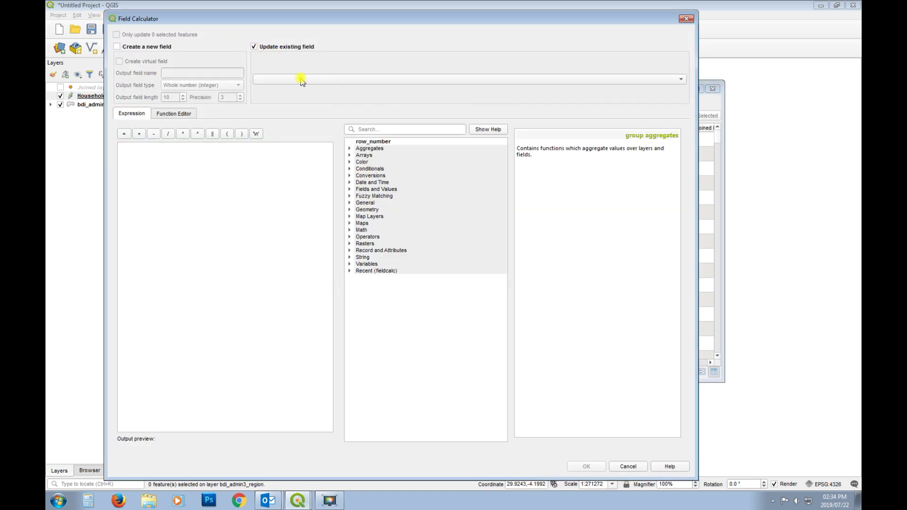
{"action": "left_click", "coordinate": [313, 78]}
{"action": "left_click", "coordinate": [287, 144]}
{"action": "left_click", "coordinate": [350, 190]}
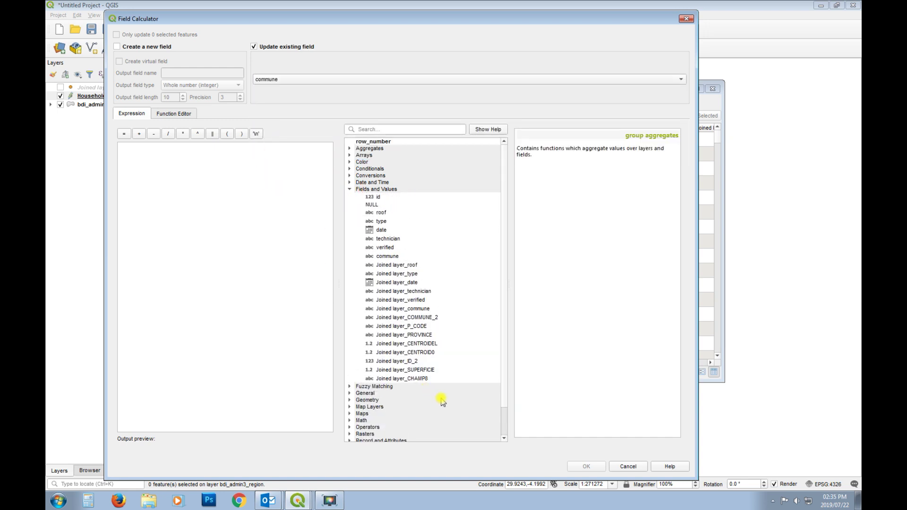
{"action": "double_click", "coordinate": [407, 318]}
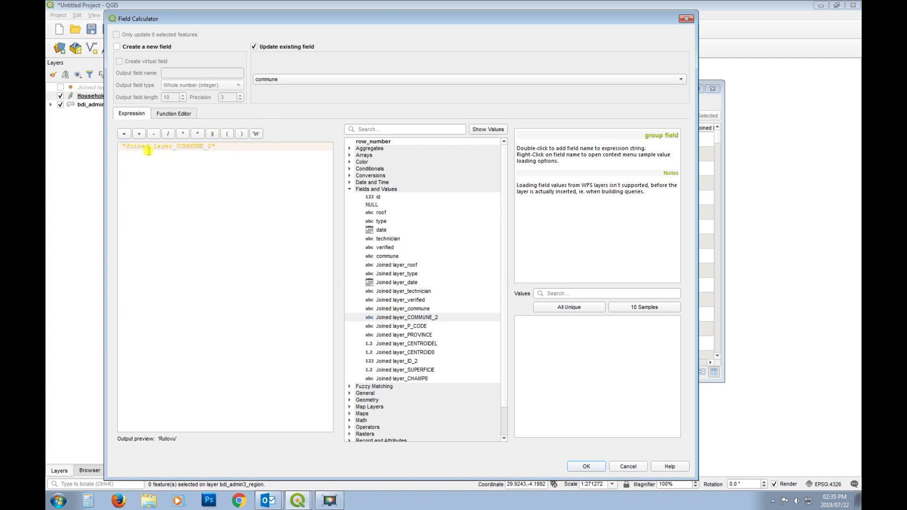
{"action": "left_click", "coordinate": [593, 465]}
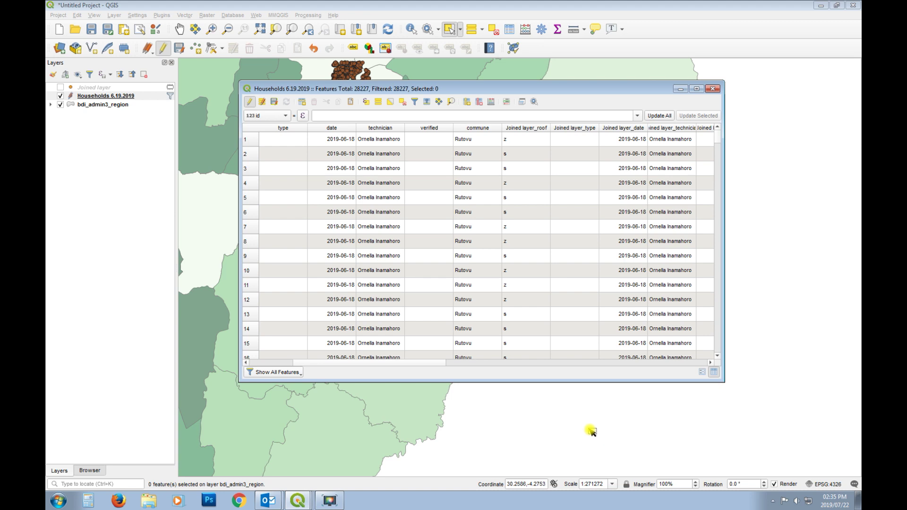
Stop editing, save the Households changes, and close the attribute table.
{"action": "left_click", "coordinate": [249, 103]}
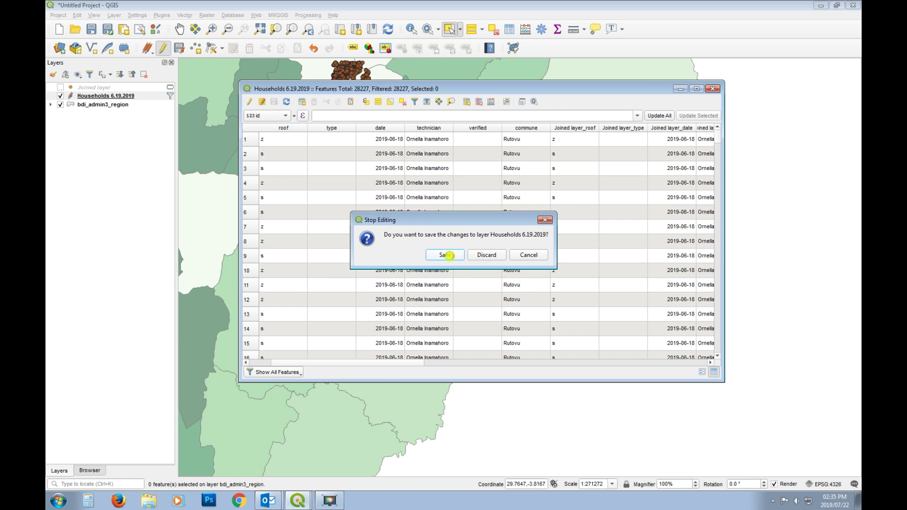
{"action": "left_click", "coordinate": [446, 255]}
{"action": "left_click", "coordinate": [712, 89]}
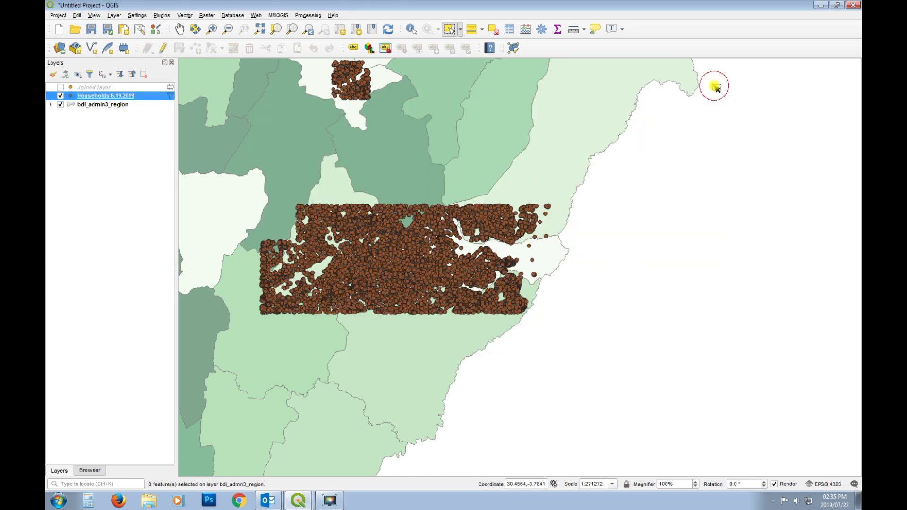
Remove the Joined layer join from the Households layer's properties.
{"action": "left_click", "coordinate": [108, 87]}
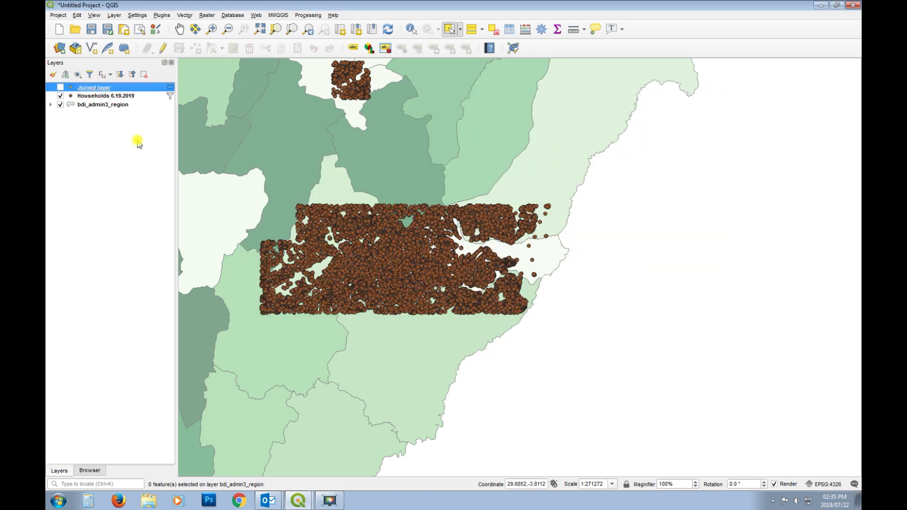
{"action": "right_click", "coordinate": [83, 96]}
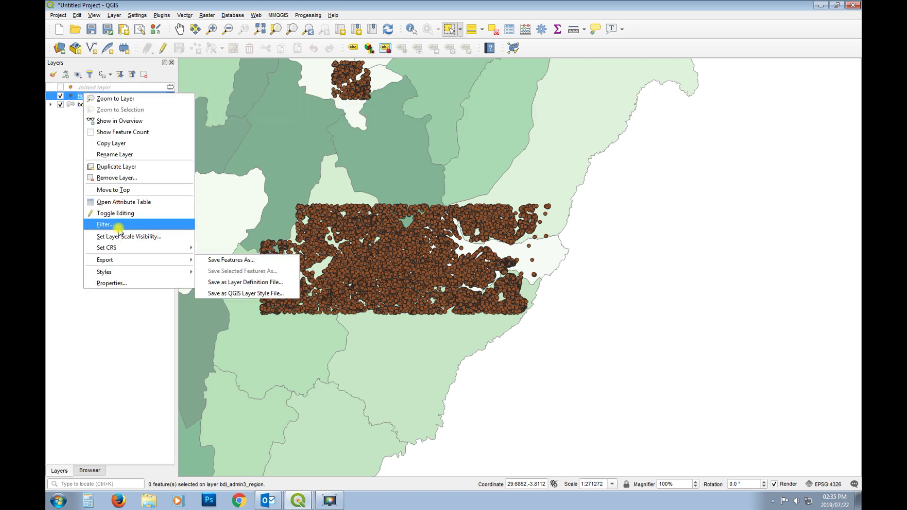
{"action": "left_click", "coordinate": [129, 284]}
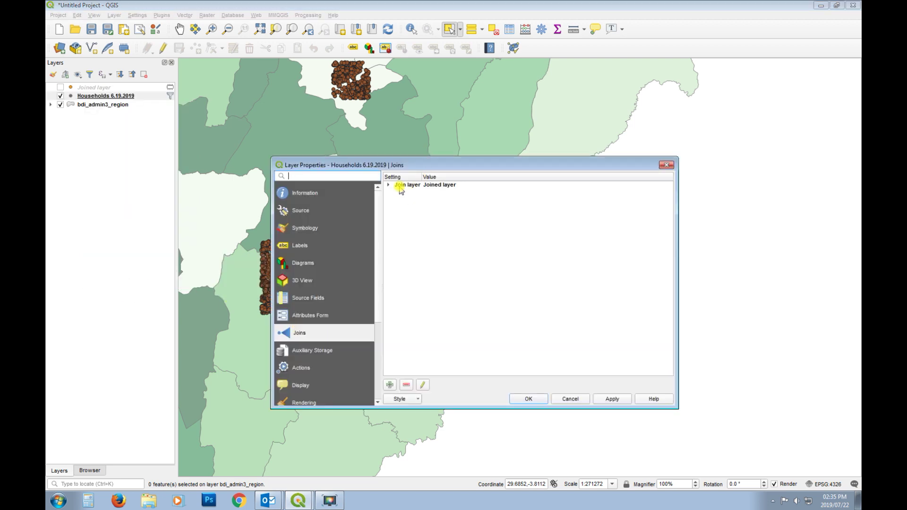
{"action": "left_click", "coordinate": [401, 187]}
{"action": "left_click", "coordinate": [405, 384]}
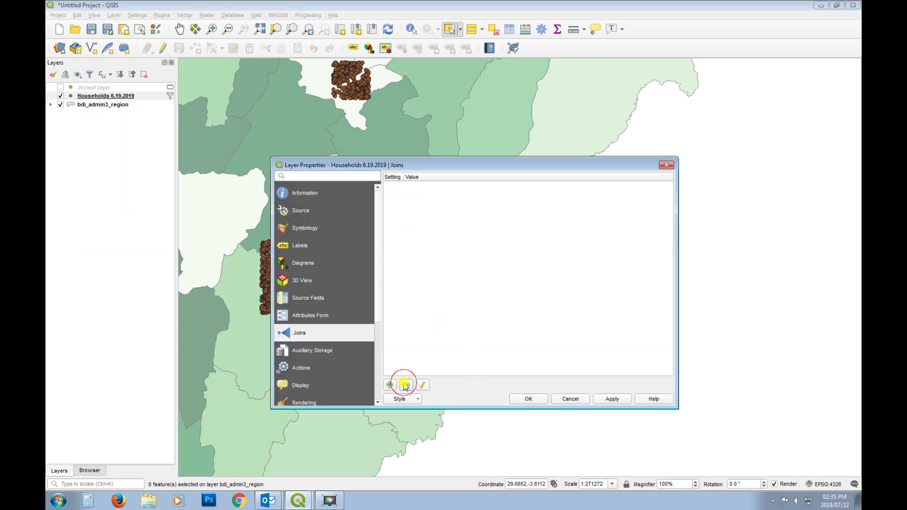
{"action": "left_click", "coordinate": [527, 398]}
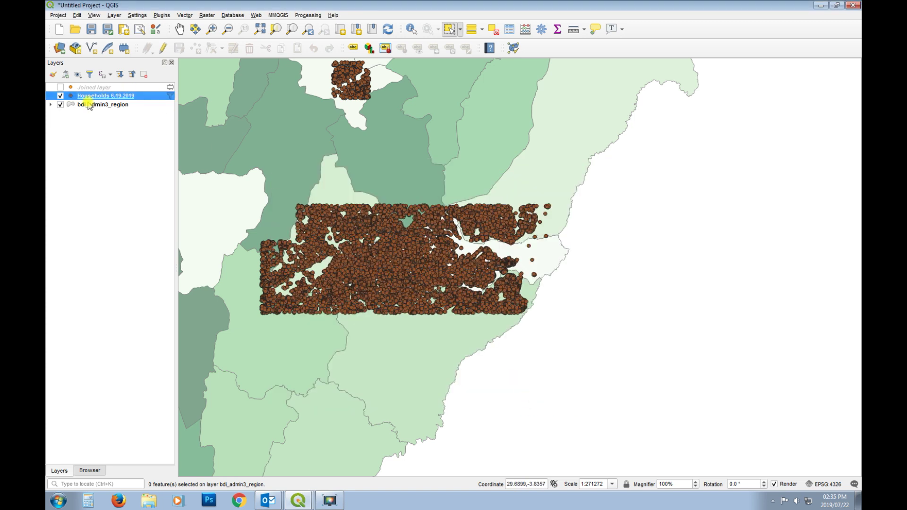
Check the Households attribute table shows only its own fields, commune still Rutovu.
{"action": "right_click", "coordinate": [86, 96]}
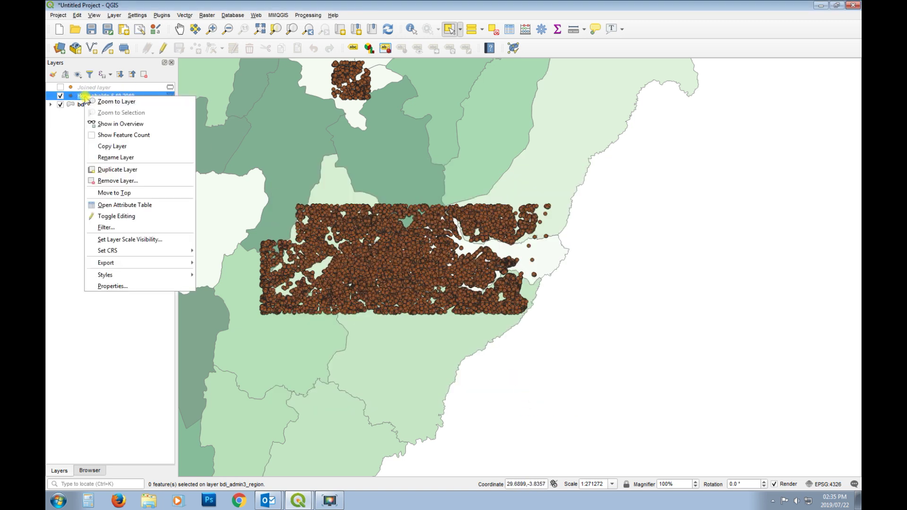
{"action": "left_click", "coordinate": [157, 206]}
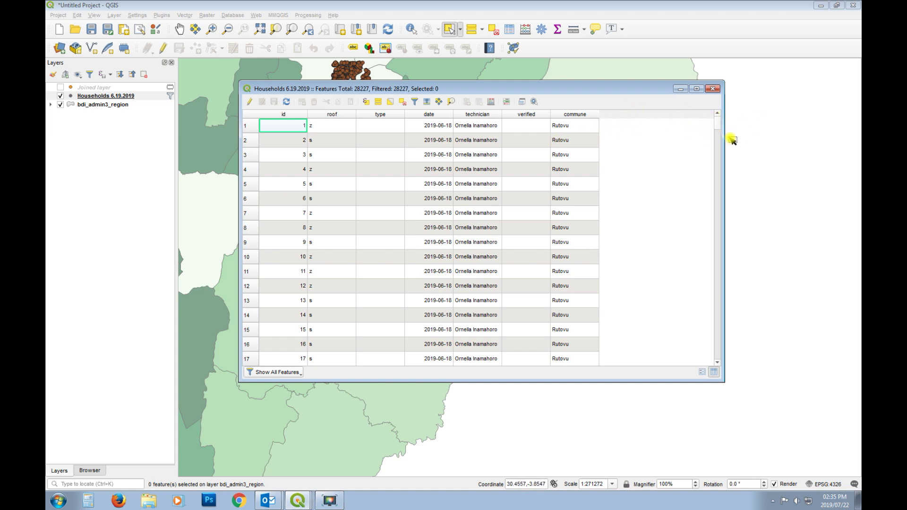
{"action": "left_click_drag", "start_coordinate": [723, 146], "coordinate": [824, 144]}
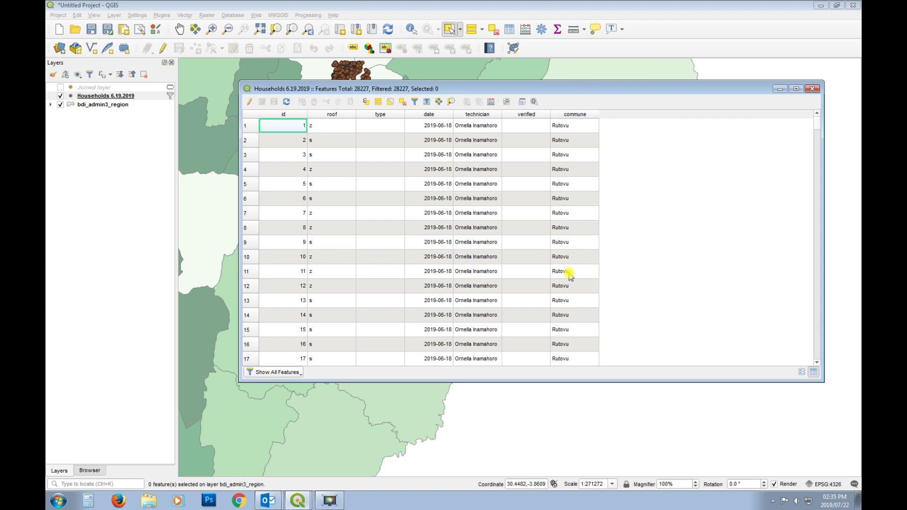
{"action": "left_click", "coordinate": [815, 90]}
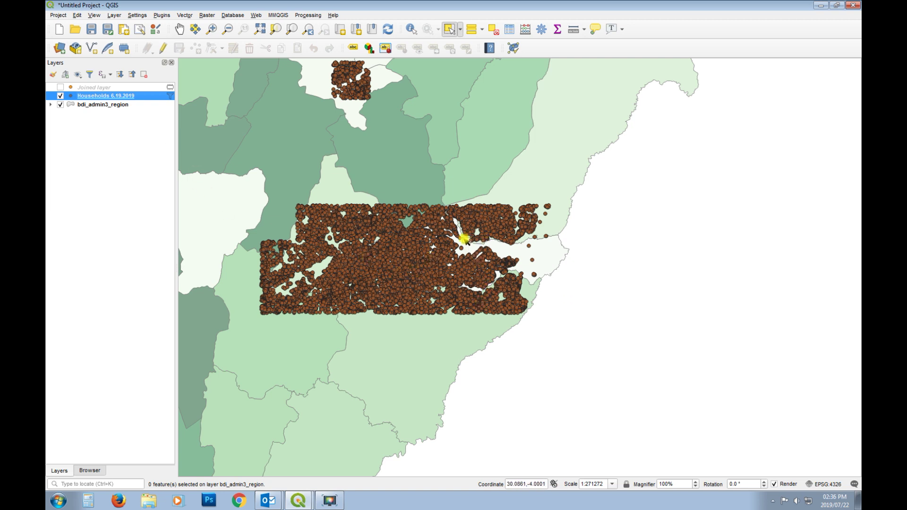
Open the Households source Query Builder and clear the old "Comm" = 'Bukemba' filter.
{"action": "right_click", "coordinate": [110, 95]}
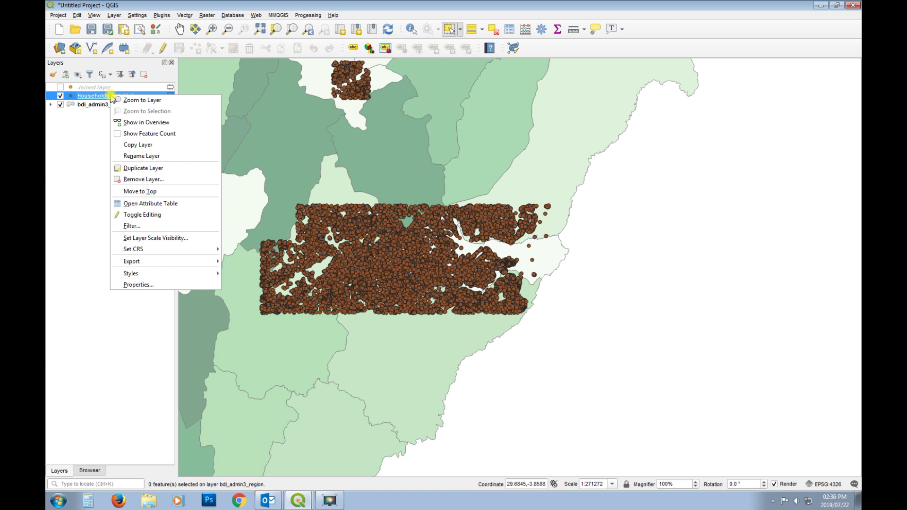
{"action": "left_click", "coordinate": [201, 285]}
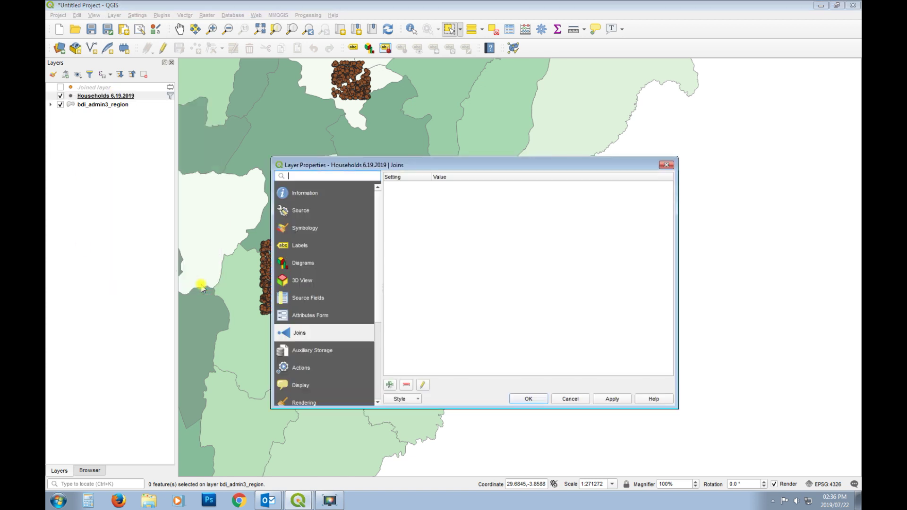
{"action": "left_click", "coordinate": [306, 210]}
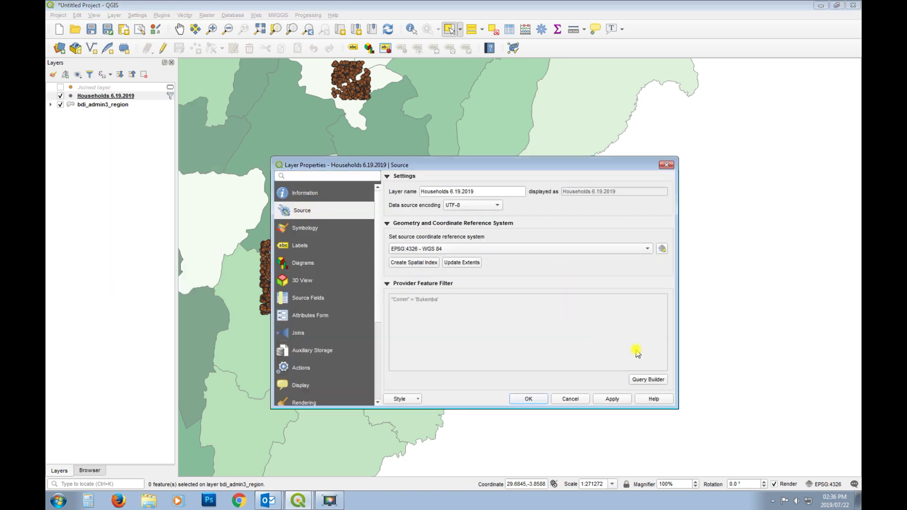
{"action": "left_click", "coordinate": [656, 379]}
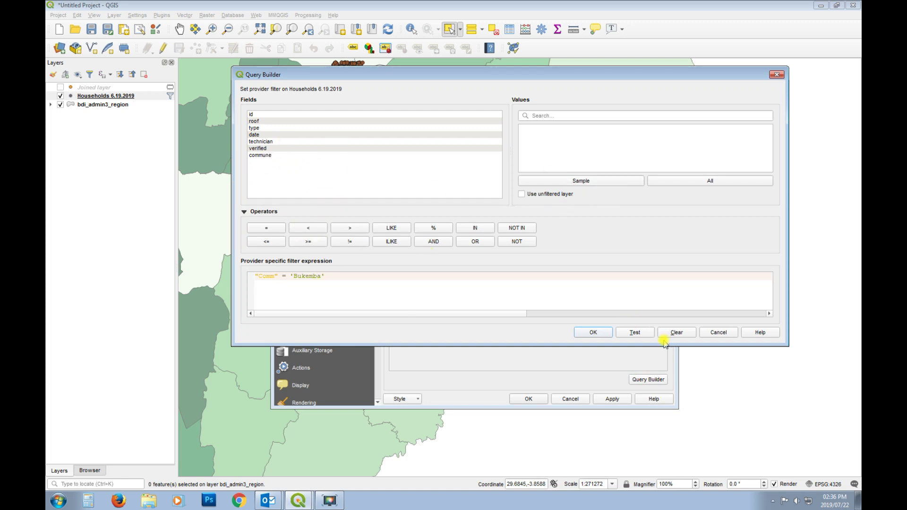
{"action": "left_click", "coordinate": [674, 332]}
Filter Households by "commune" = 'Bukemba' and apply it to the layer.
{"action": "double_click", "coordinate": [266, 155]}
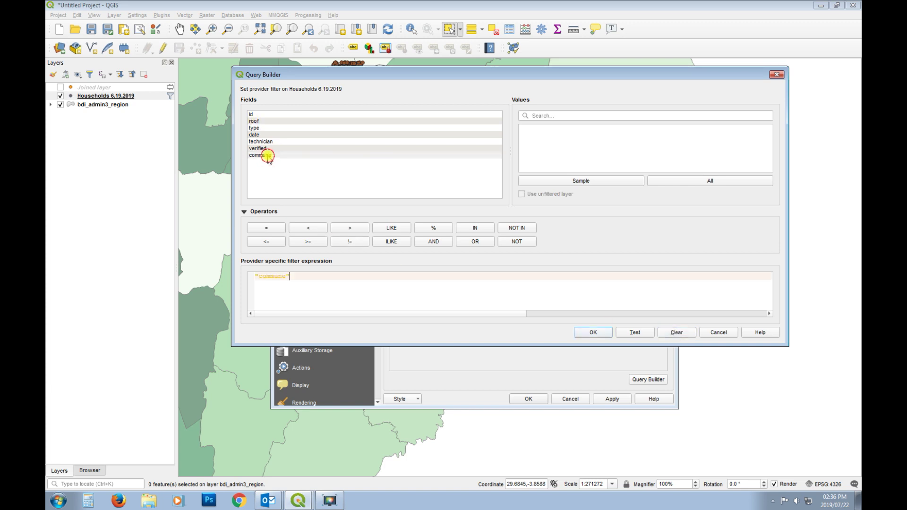
{"action": "left_click", "coordinate": [267, 228]}
{"action": "left_click", "coordinate": [679, 180]}
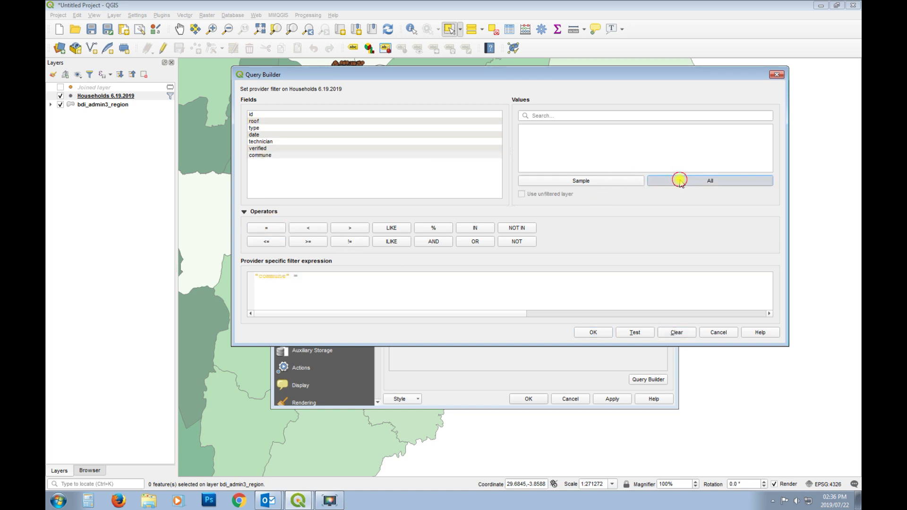
{"action": "double_click", "coordinate": [530, 135]}
{"action": "left_click", "coordinate": [593, 332]}
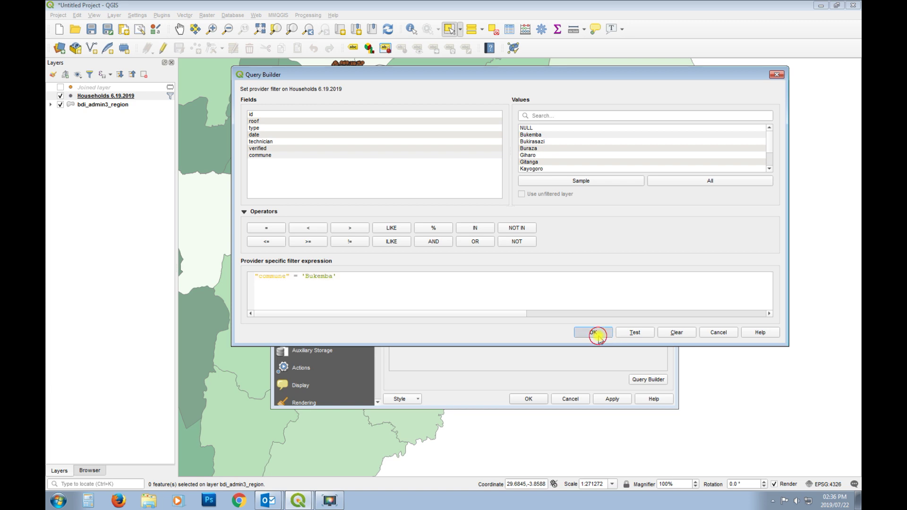
{"action": "left_click", "coordinate": [609, 398]}
{"action": "left_click", "coordinate": [527, 398]}
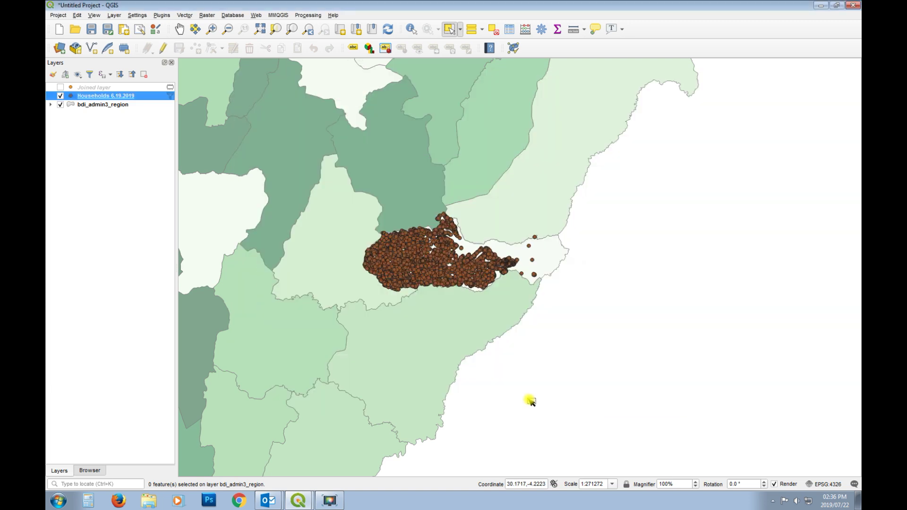